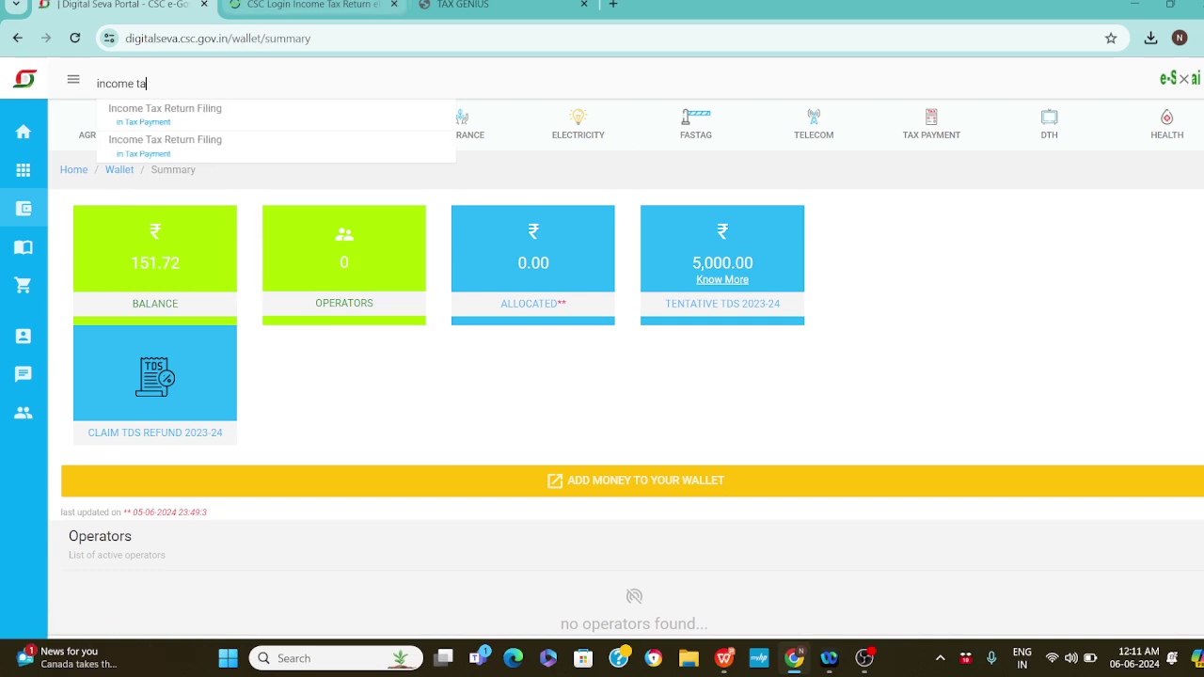
Launch Income Tax Return Filing from Digital Seva and settle on the Tax2win CSC login tab
click(171, 139)
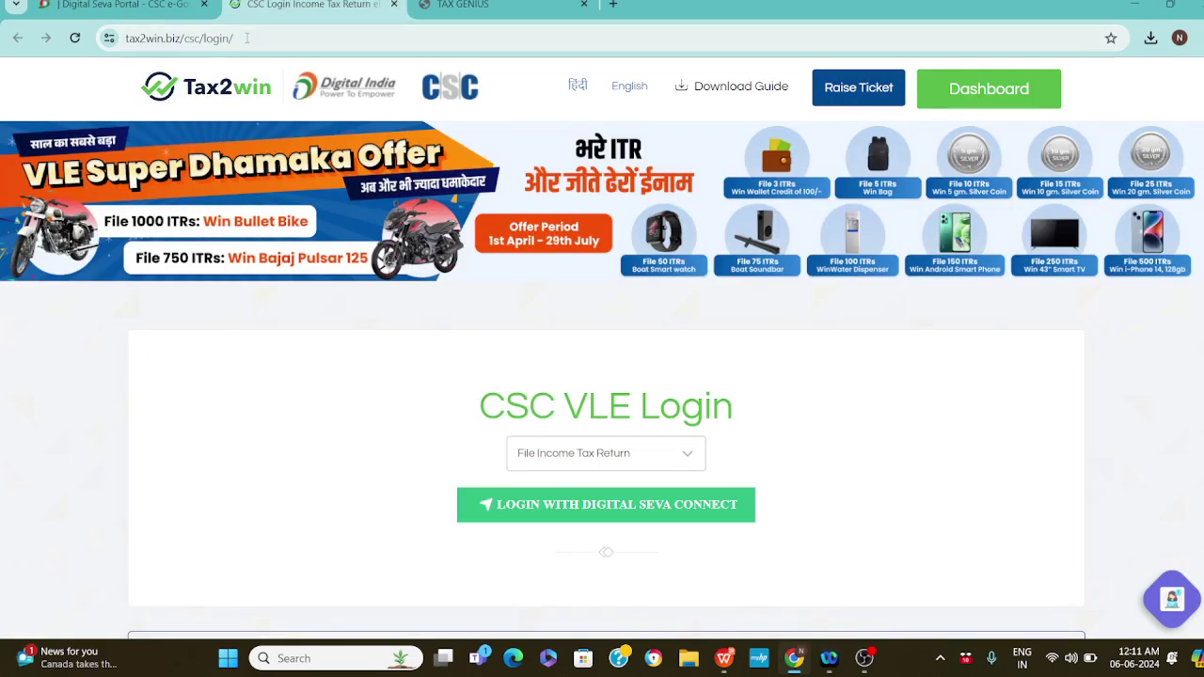
key(ctrl+Tab)
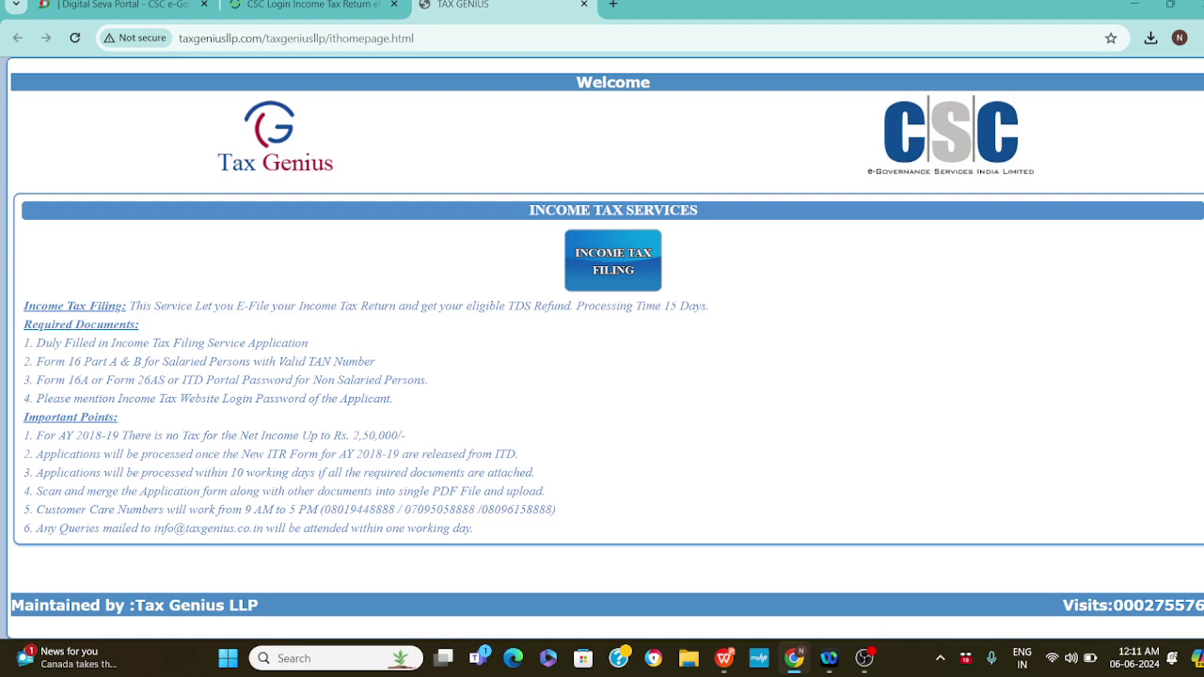
key(ctrl+shift+Tab)
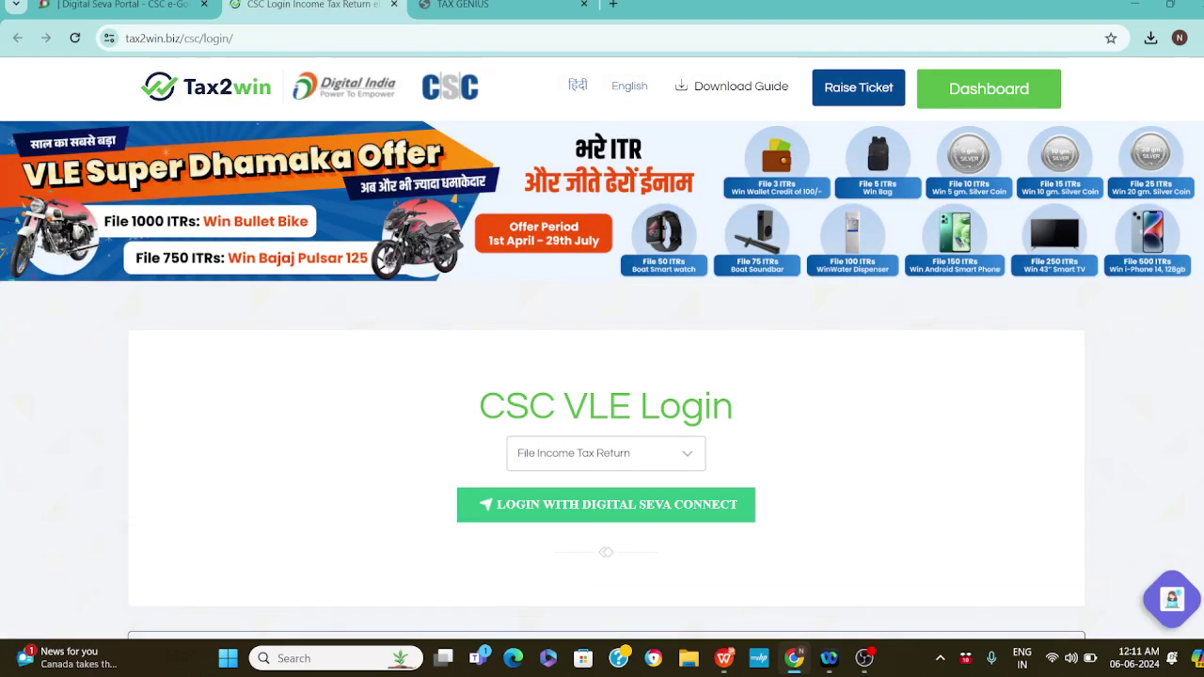
key(ctrl+shift+Tab)
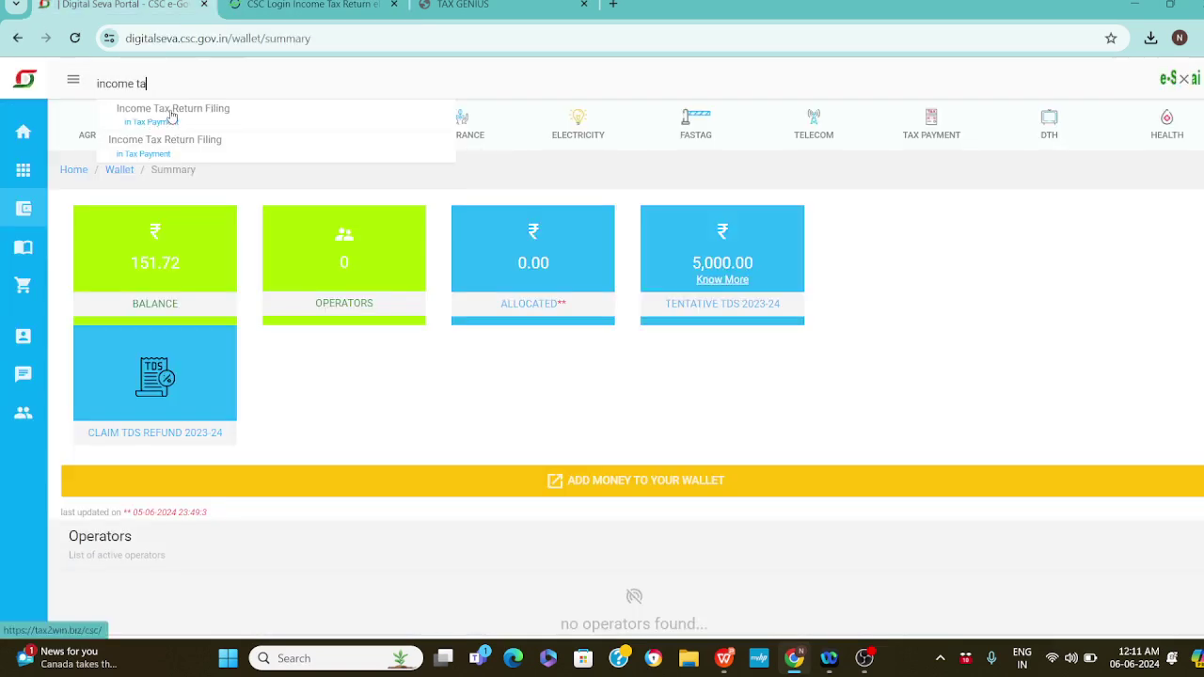
click(295, 5)
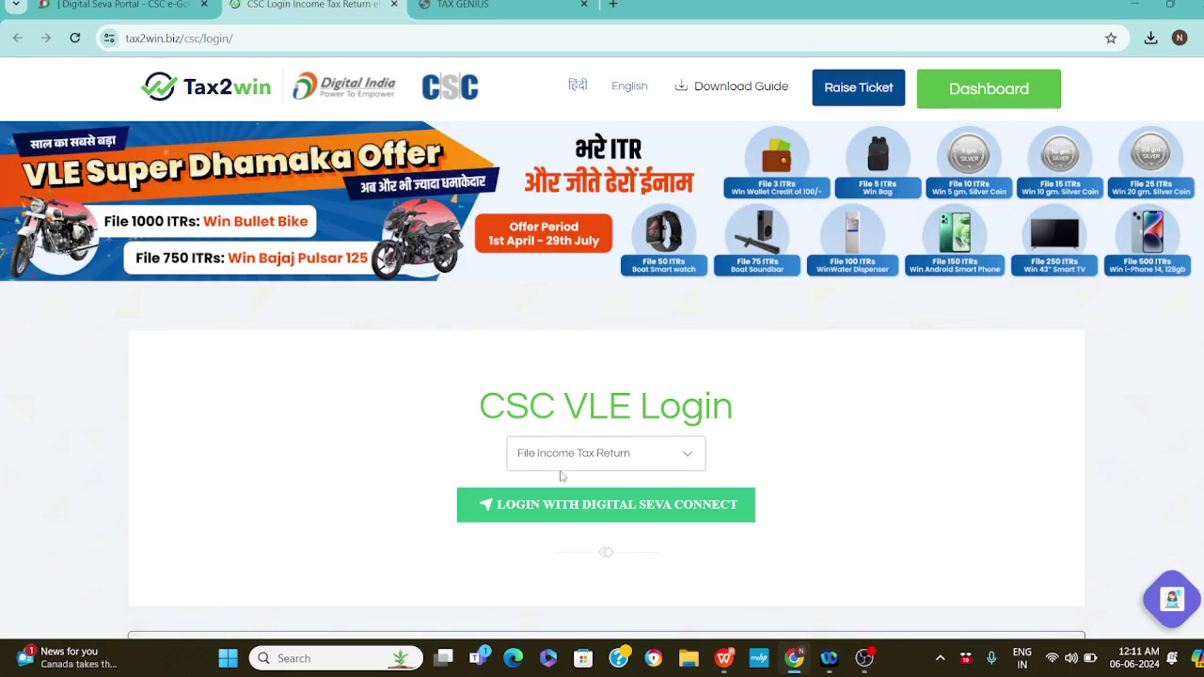
Sign in through Digital Seva Connect by entering the displayed captcha
click(587, 508)
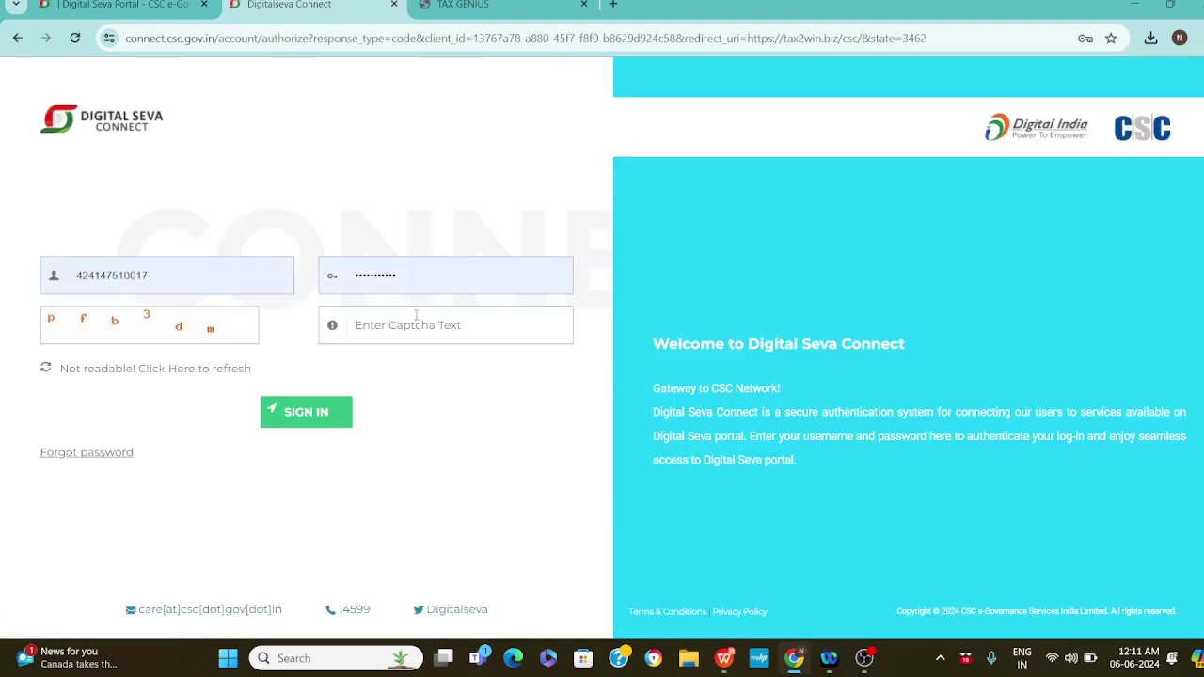
click(416, 314)
text(pfb)
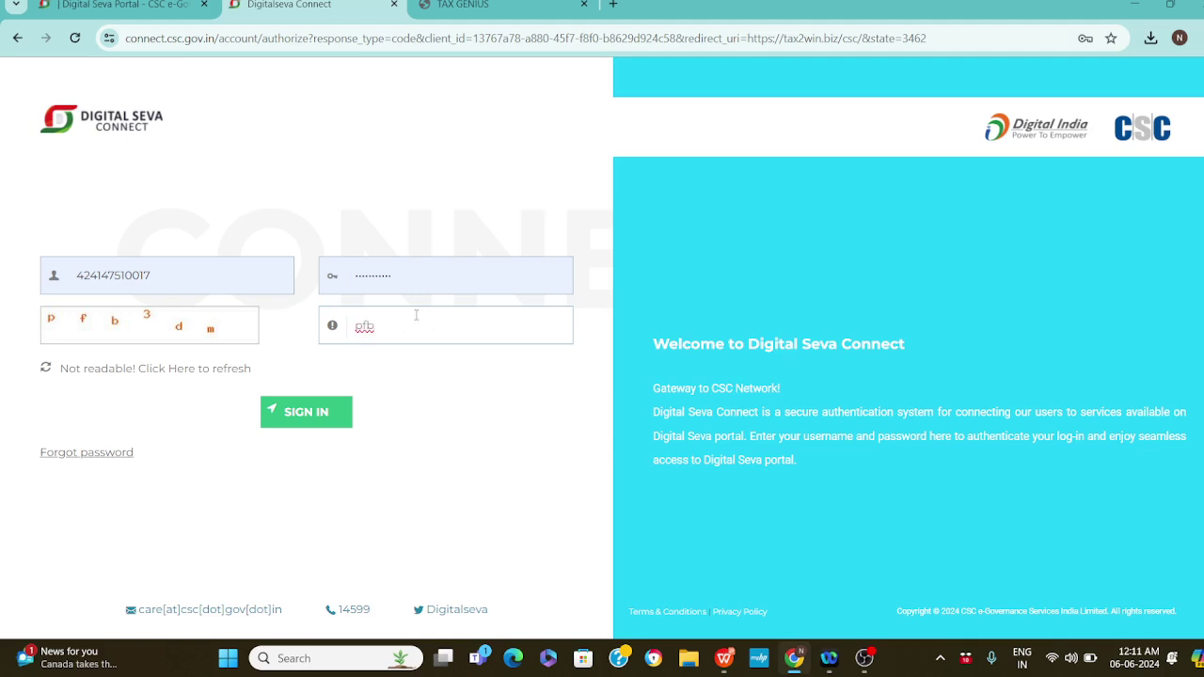
text(3dm)
click(315, 414)
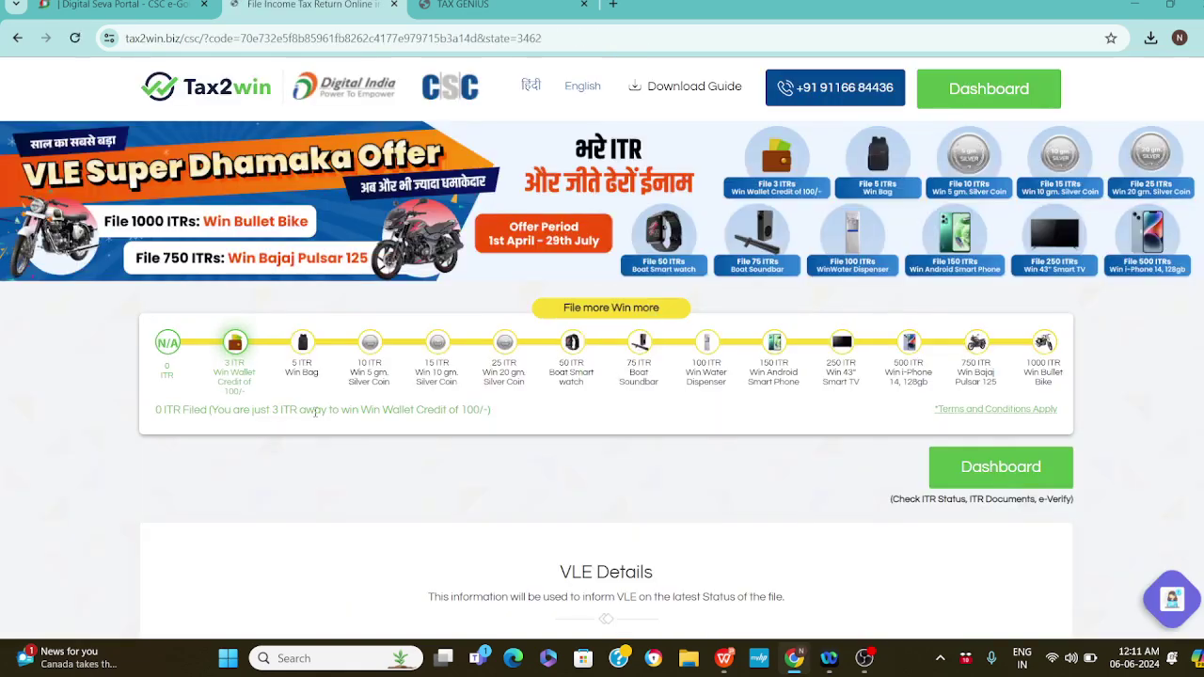
Fill in the VLE's name, e-mail address and mobile number under VLE Details
scroll(409, 508, down, 3)
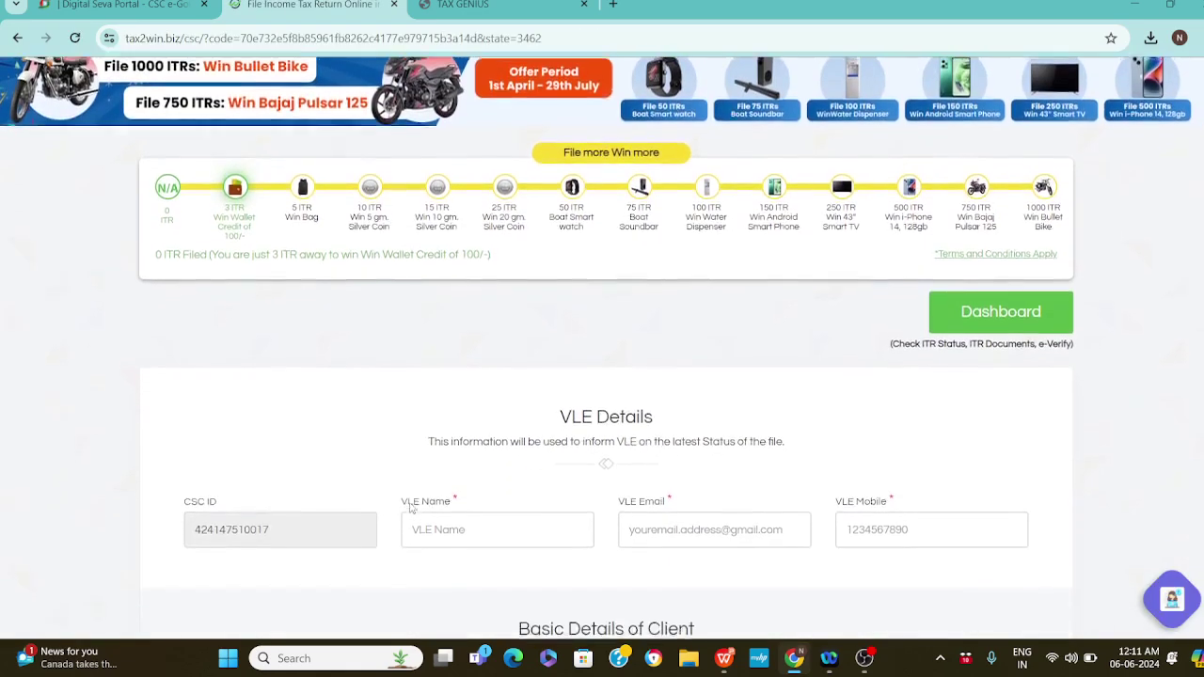
click(458, 470)
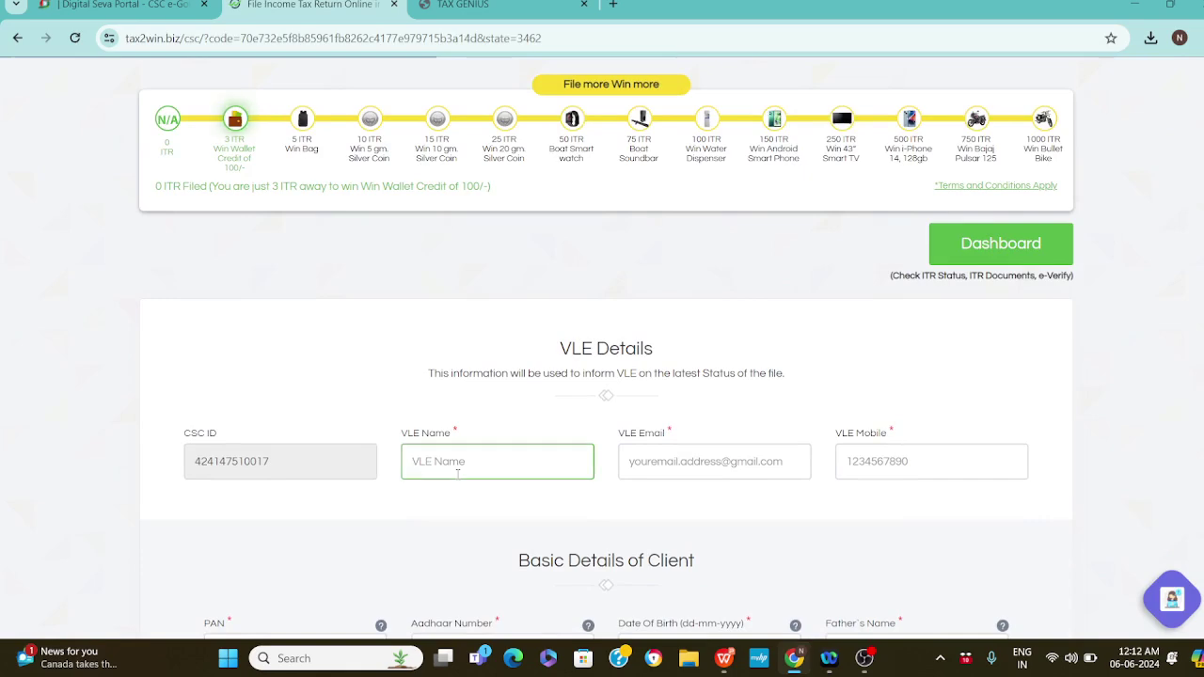
text(saheer)
key(Tab)
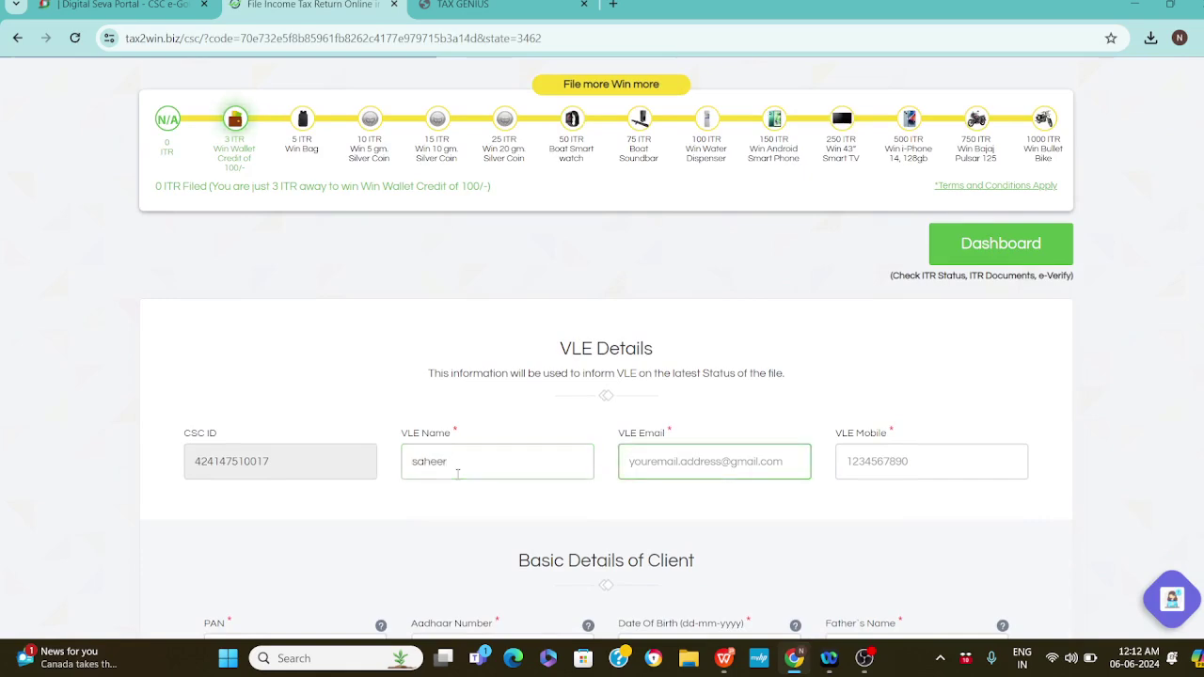
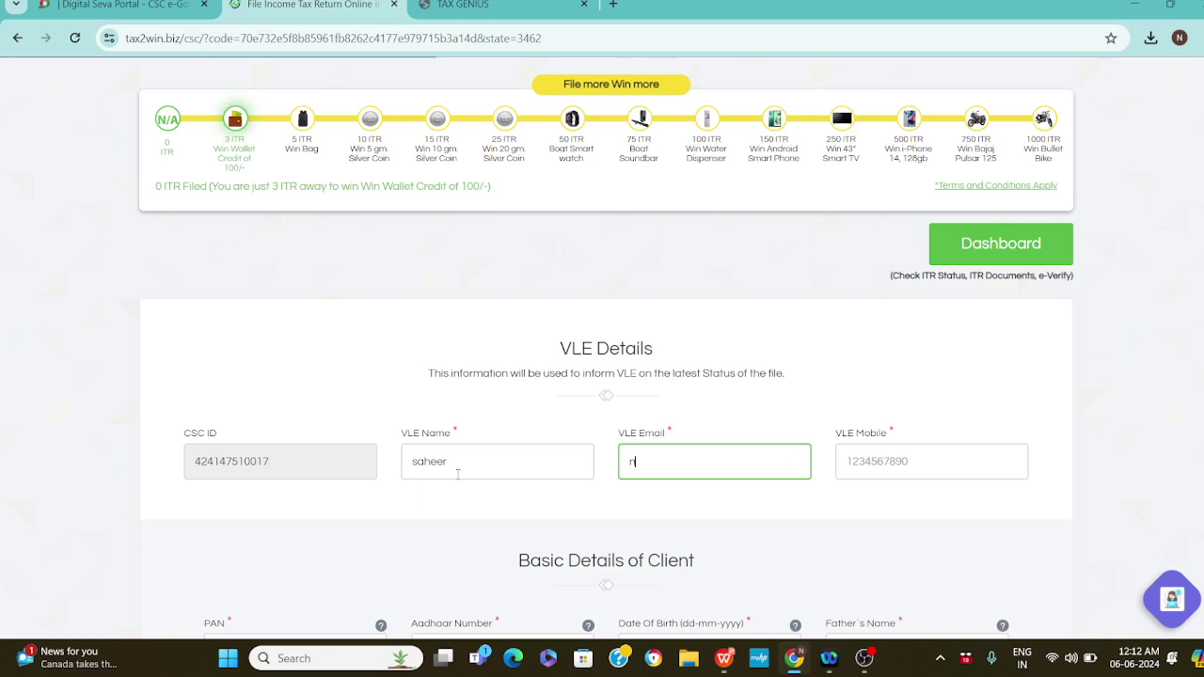
key(Tab)
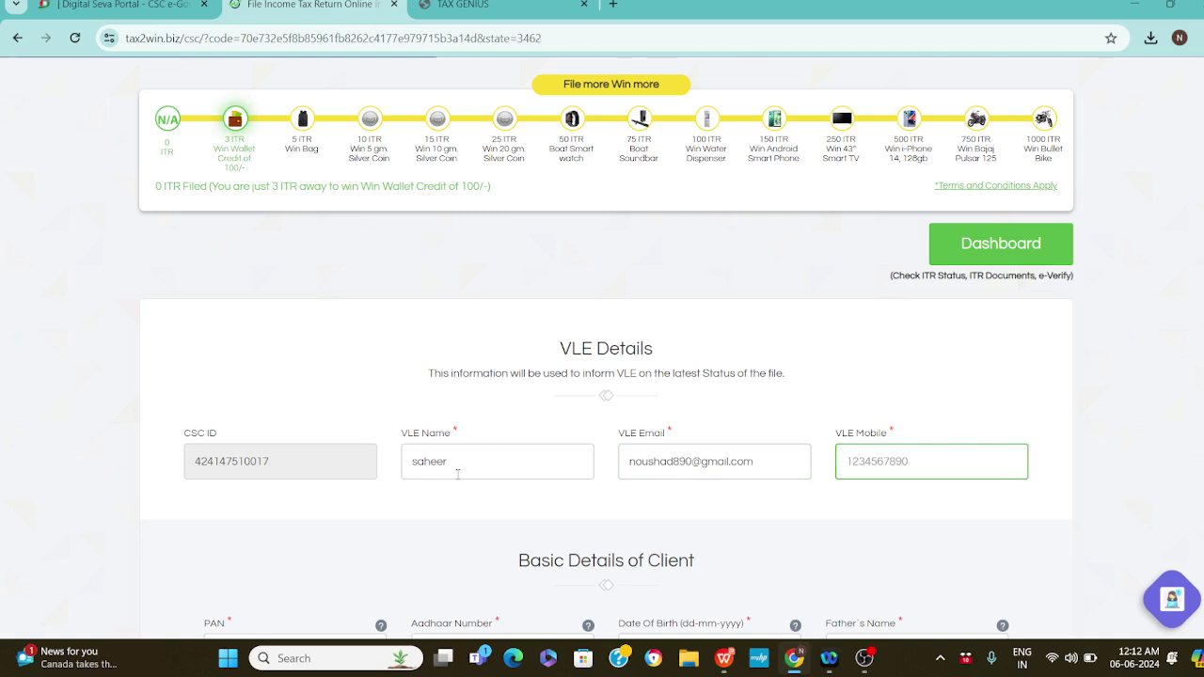
key(Tab)
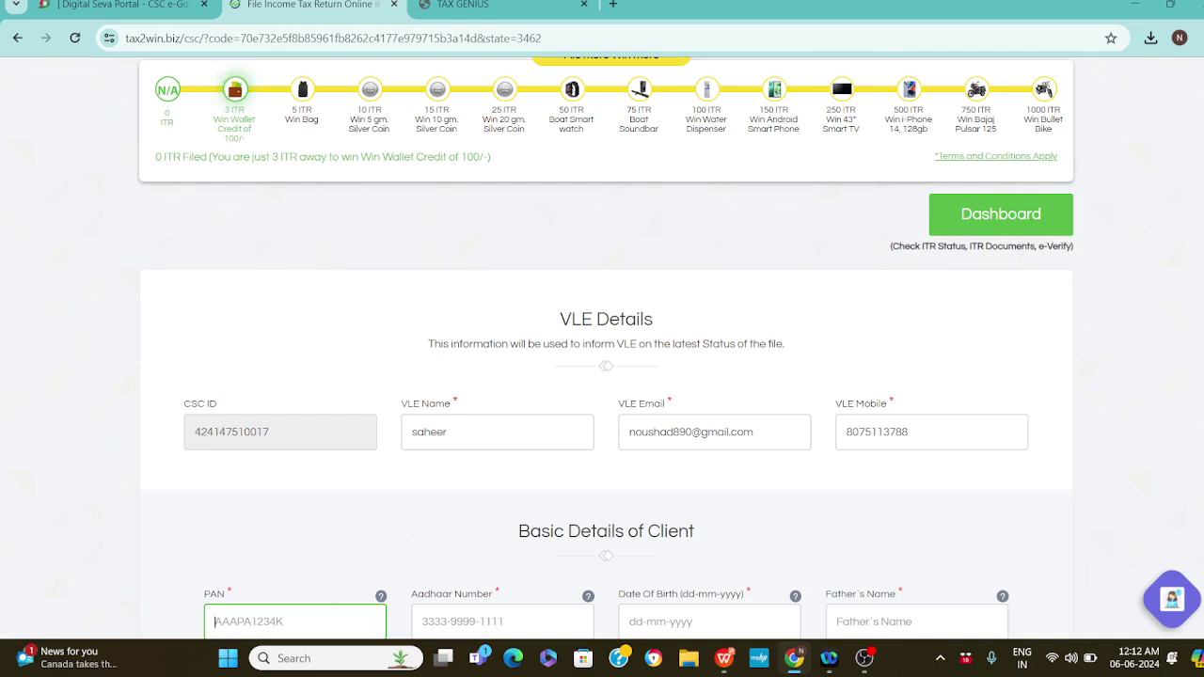
Enter the client's PAN, Aadhaar number, birth date 01-01-1985 and father's name
scroll(564, 245, down, 3)
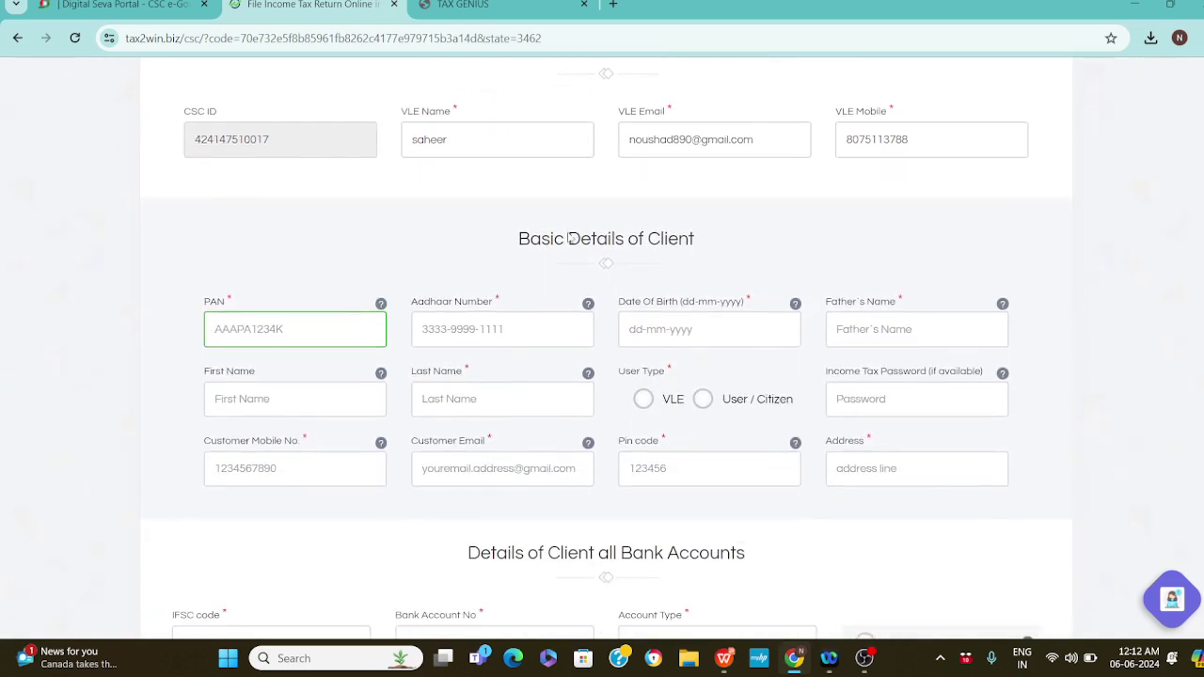
triple_click(564, 245)
click(260, 330)
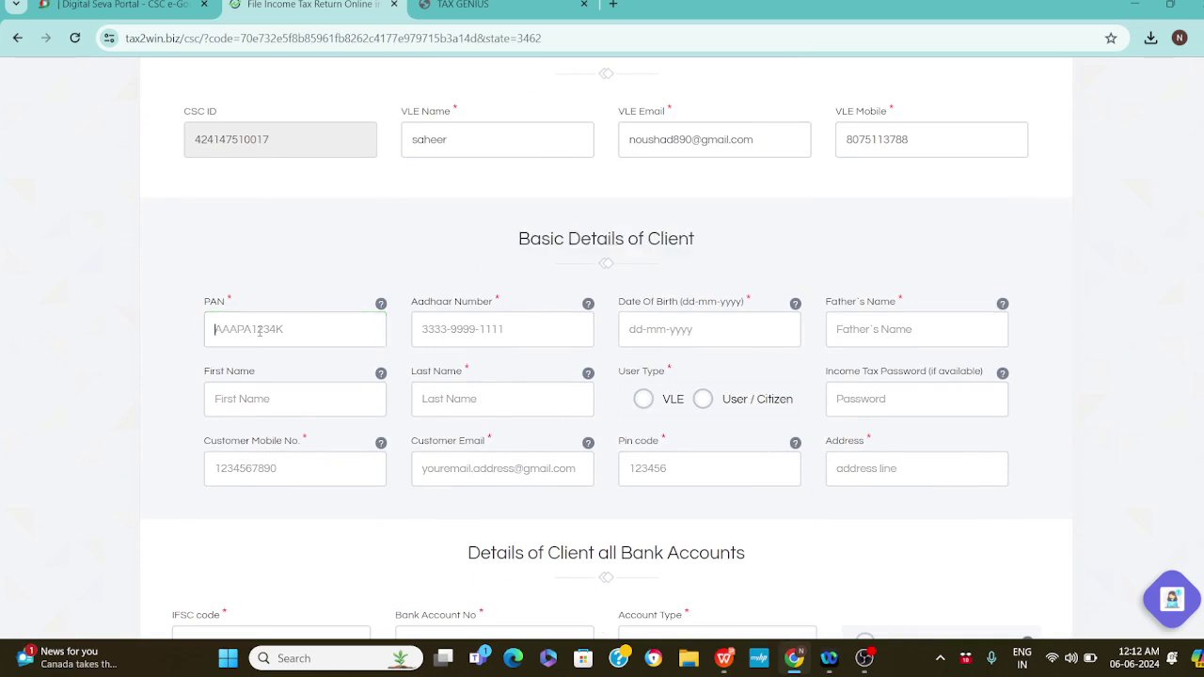
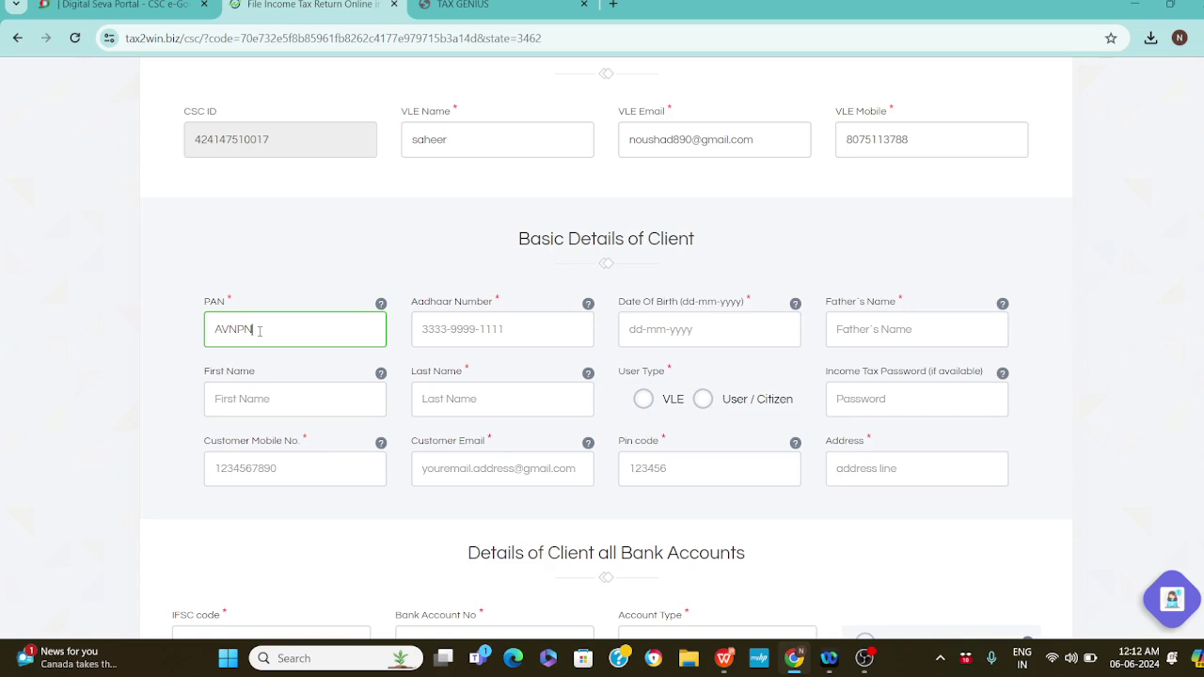
key(Tab)
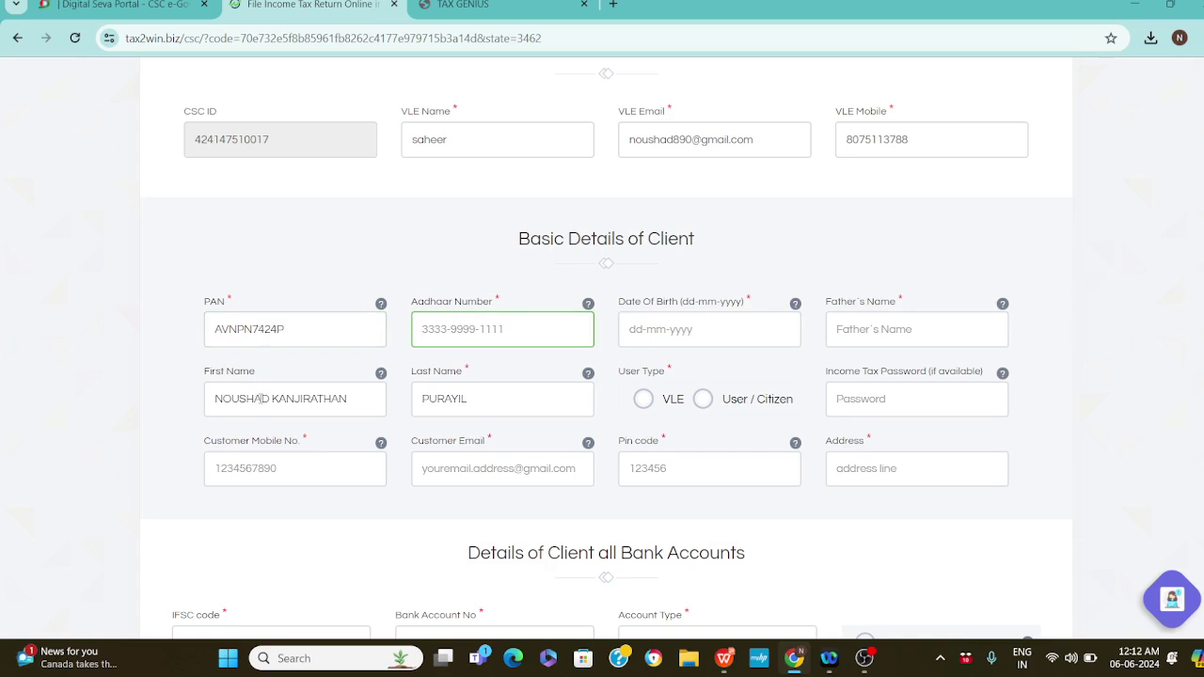
click(262, 399)
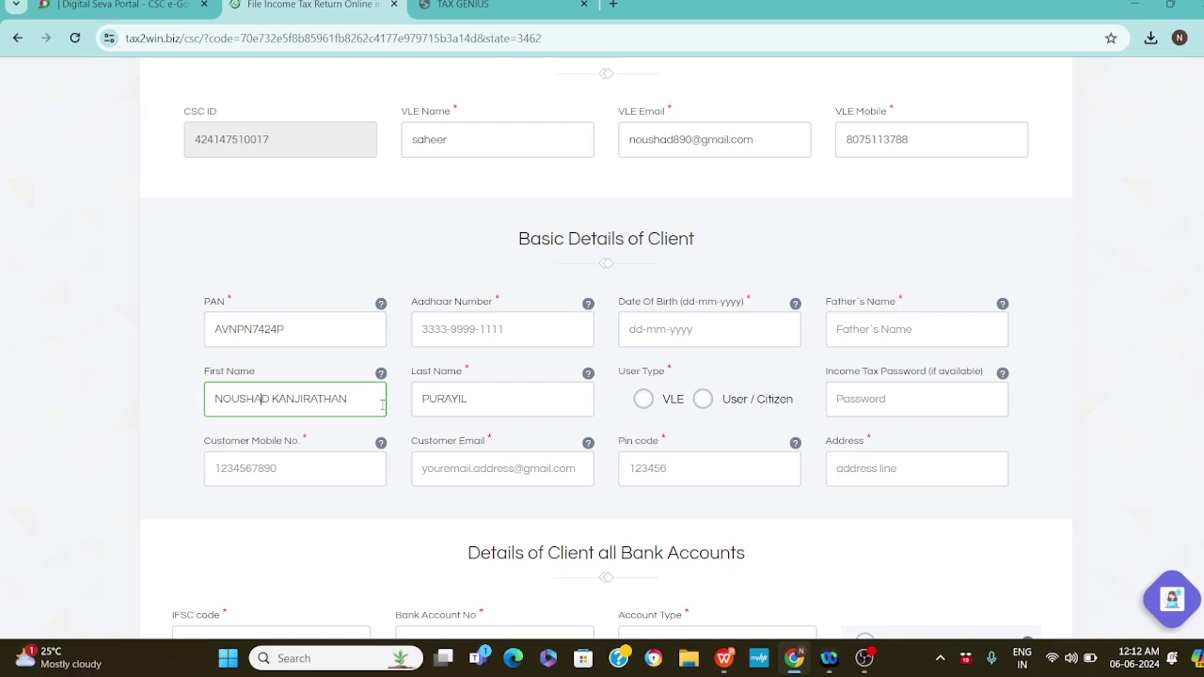
click(461, 321)
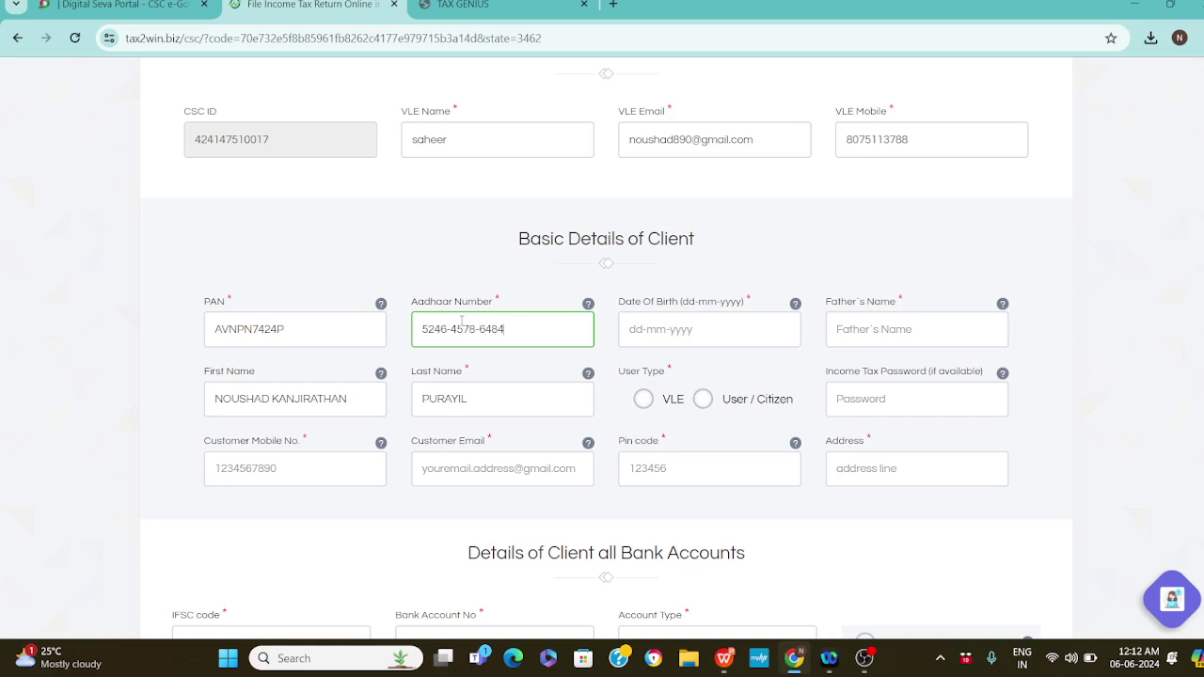
key(Tab)
text(01-01-)
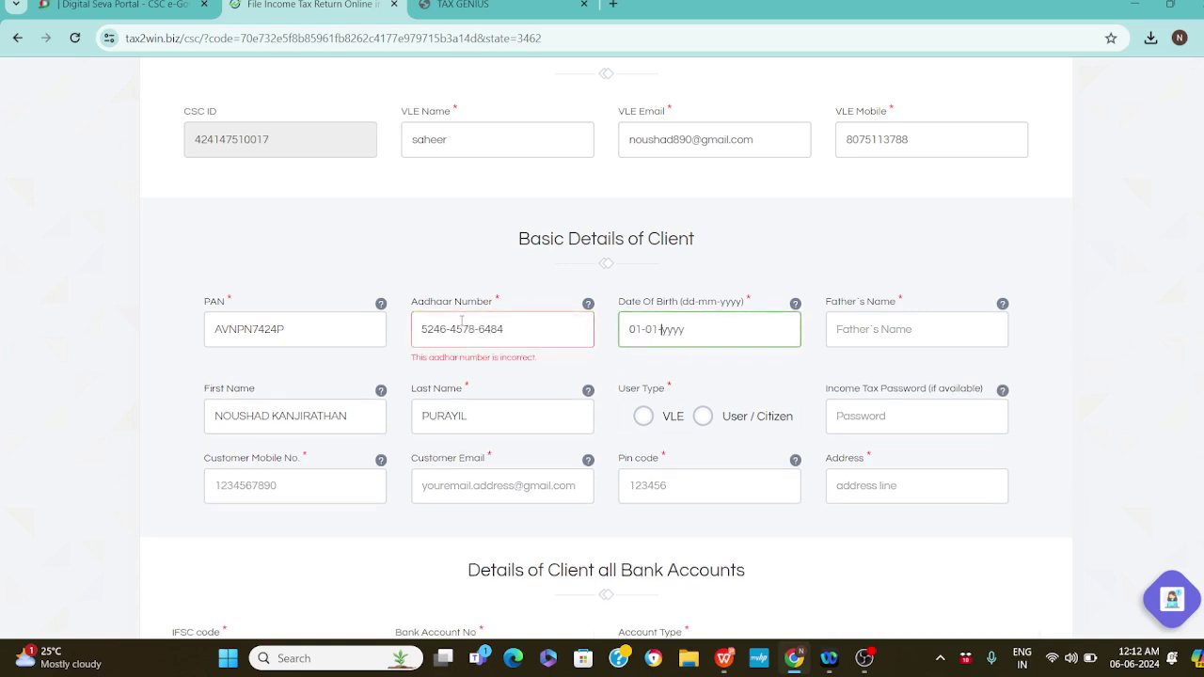
text(1985)
key(Tab)
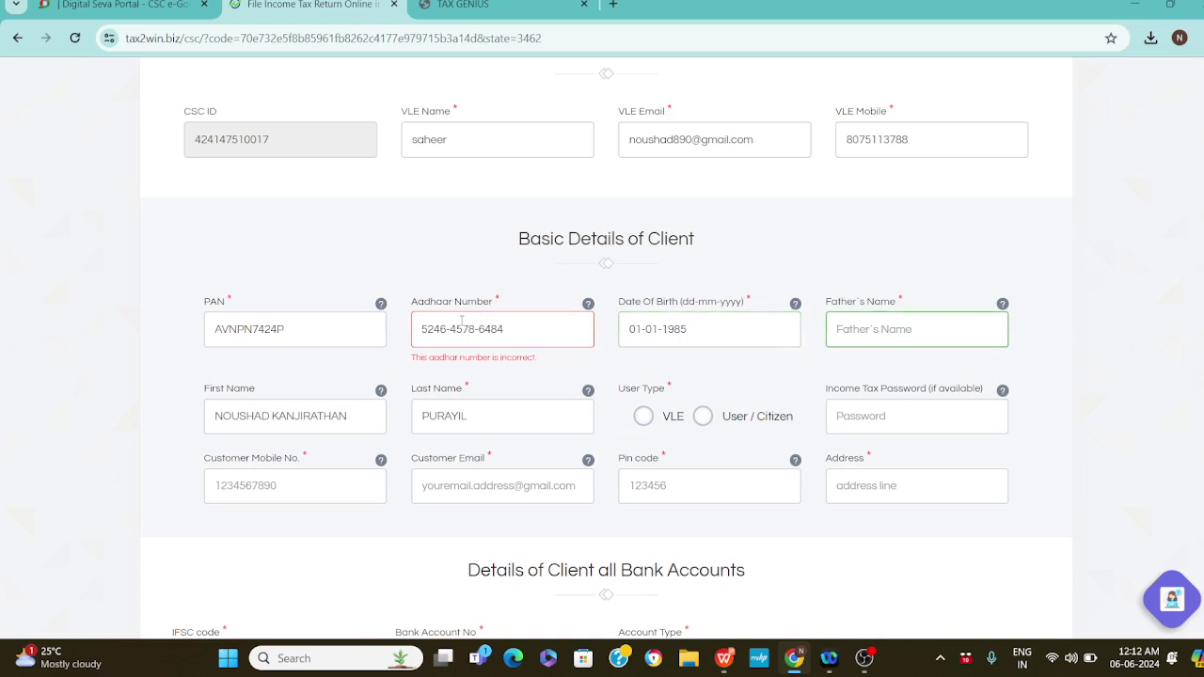
text(HASSIN)
key(Tab)
key(Tab)
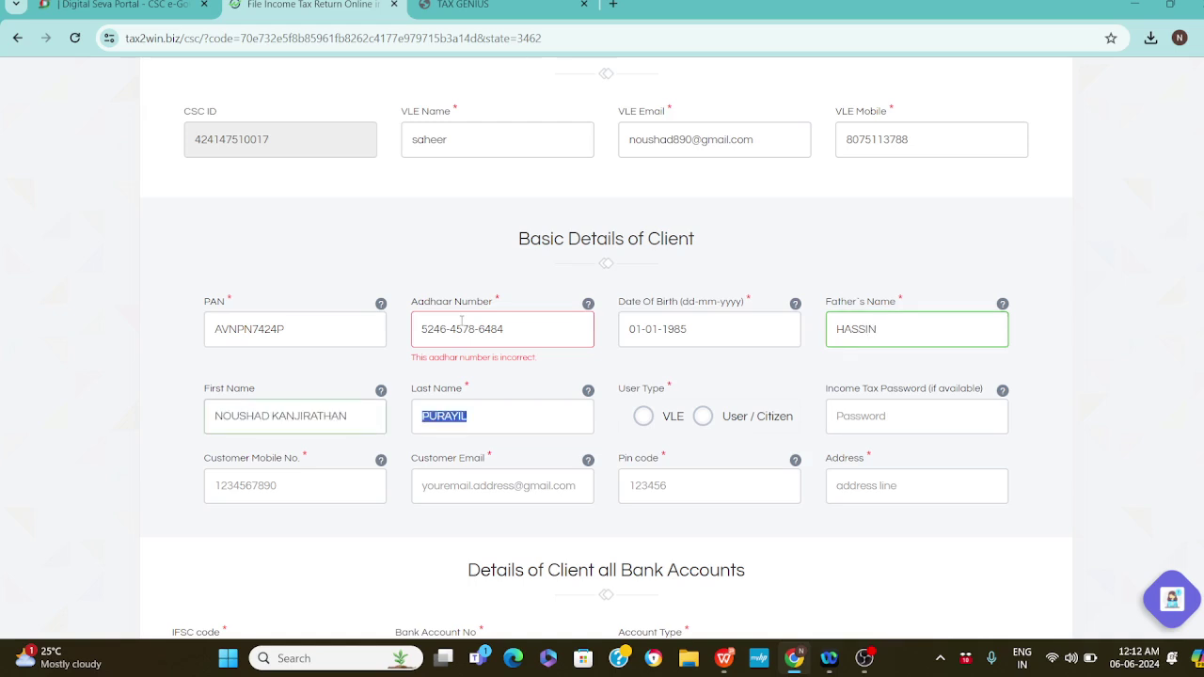
key(Tab)
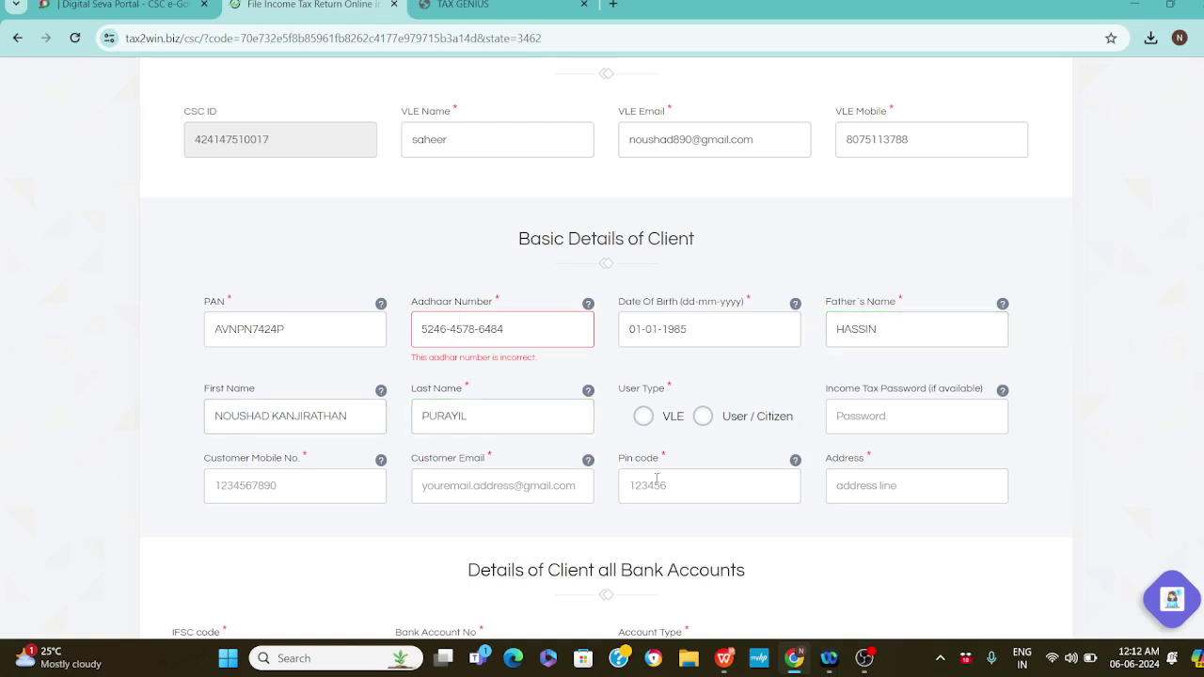
Set the client's user type to VLE
triple_click(649, 388)
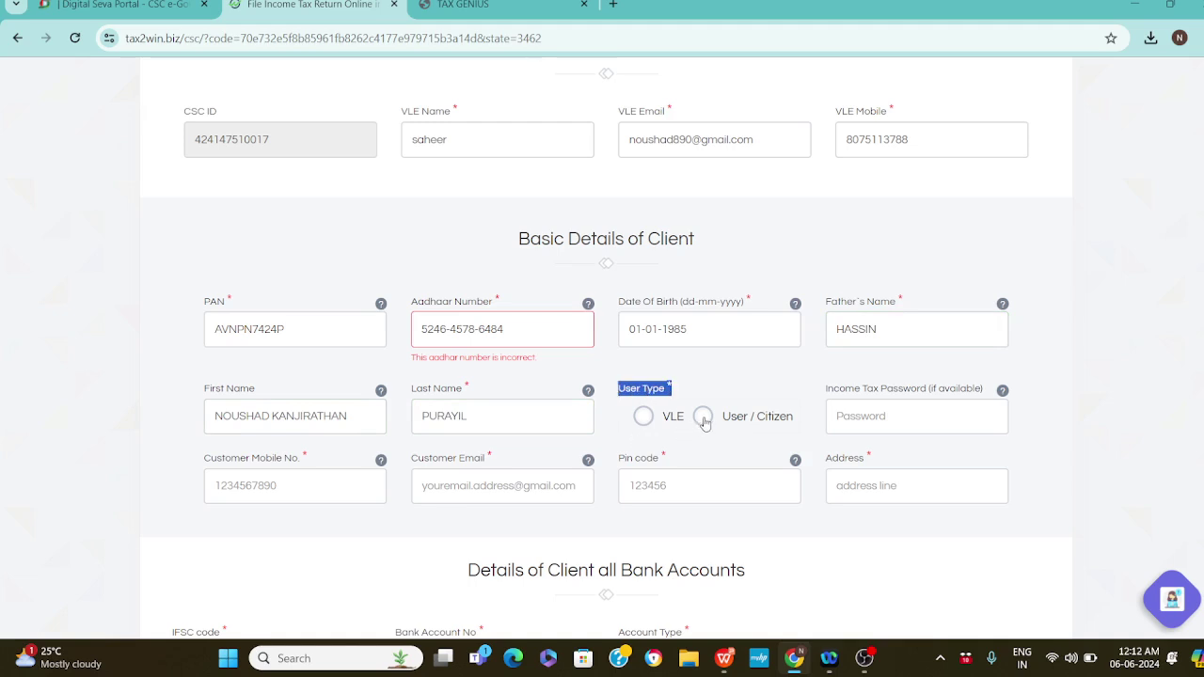
click(666, 396)
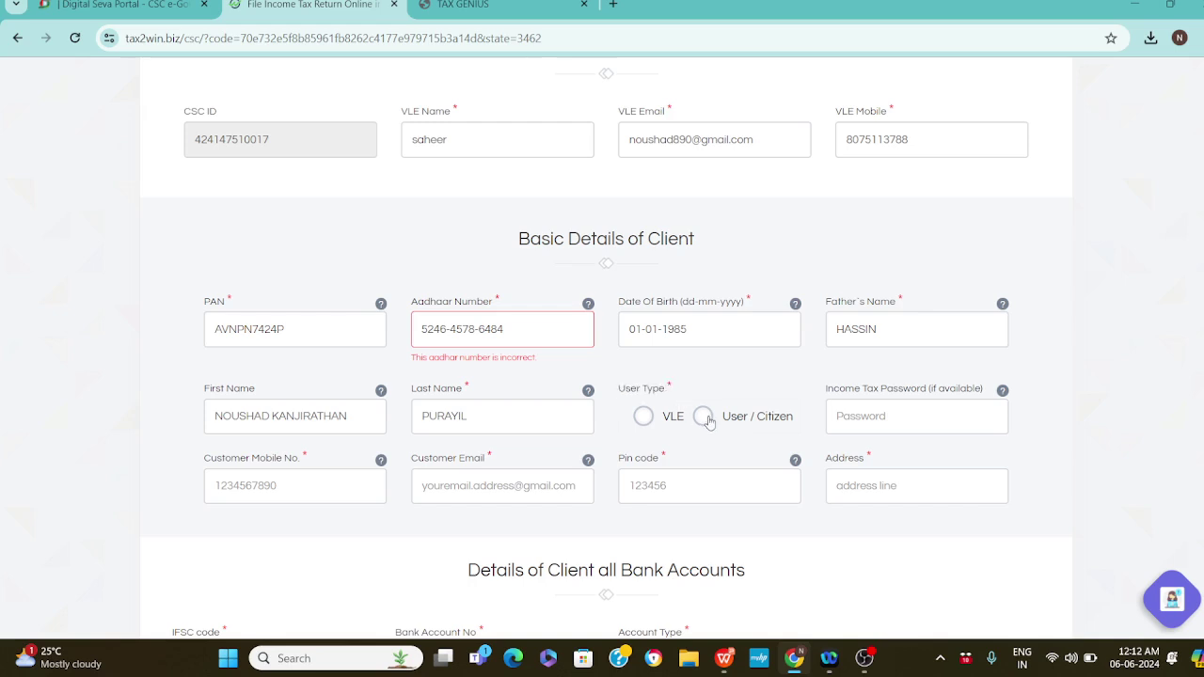
click(643, 417)
click(848, 423)
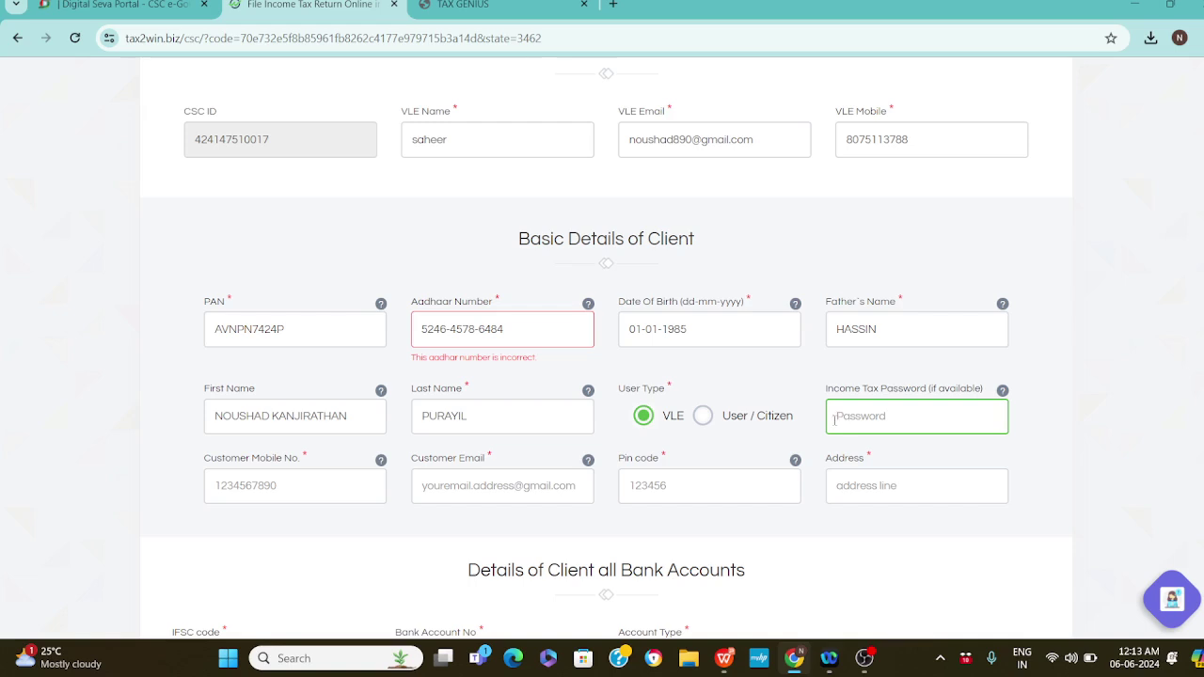
Enter the client's mobile number and e-mail address
click(313, 485)
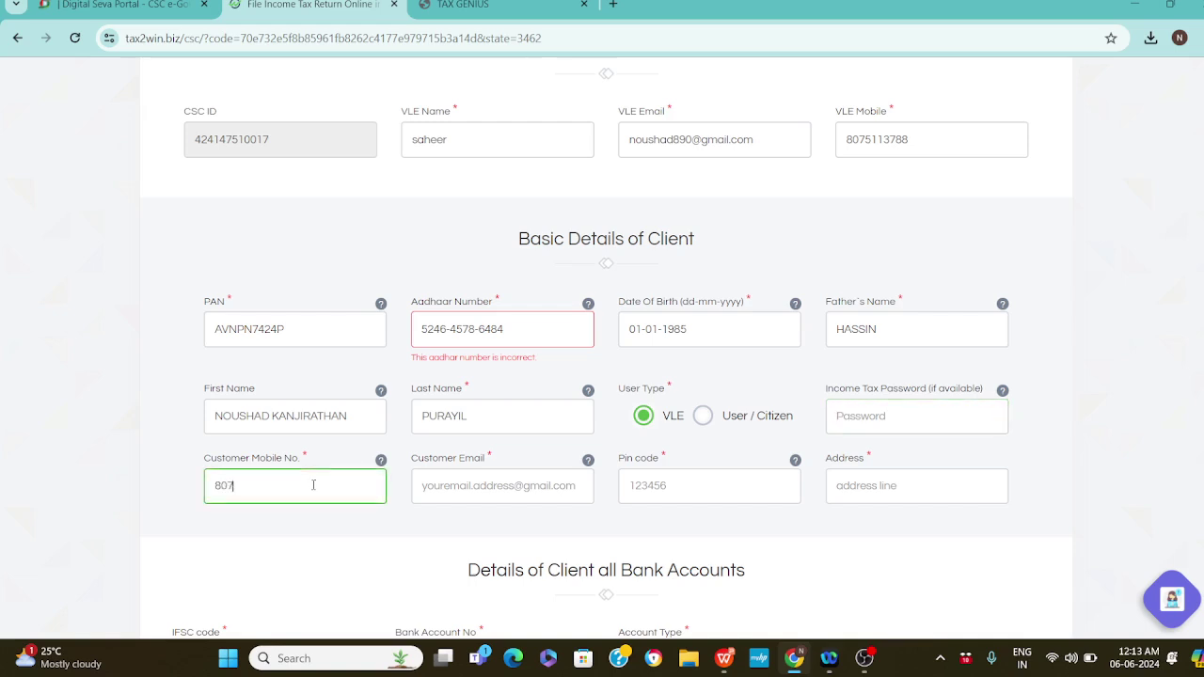
key(Tab)
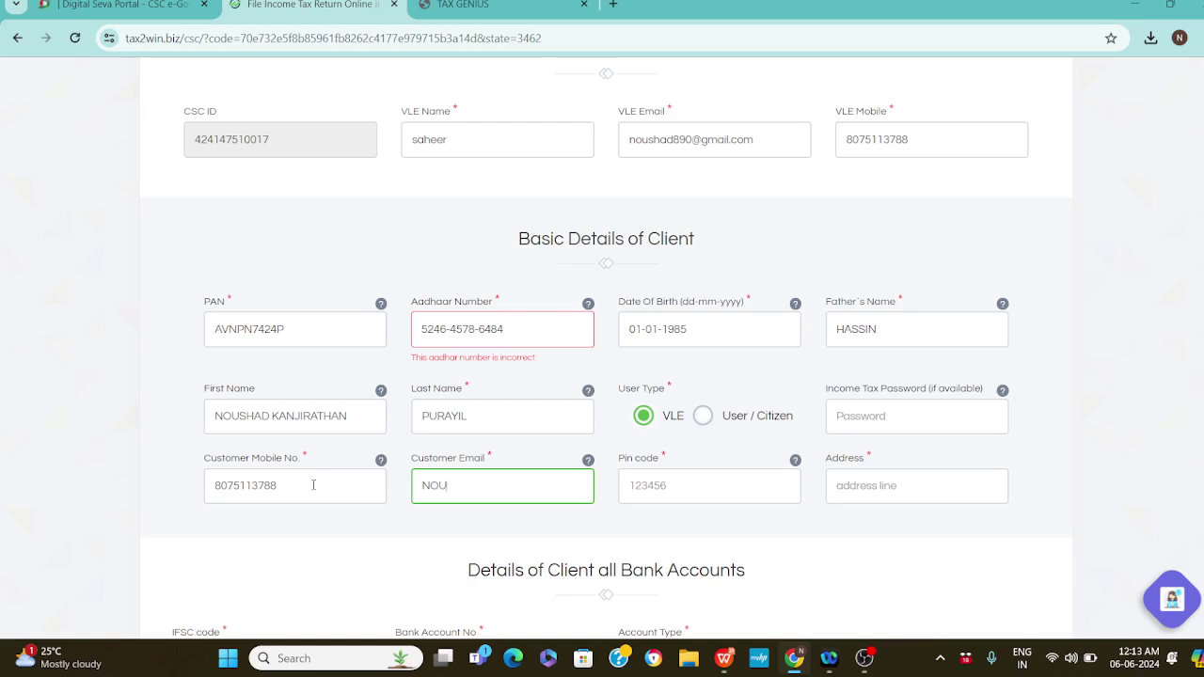
key(Tab)
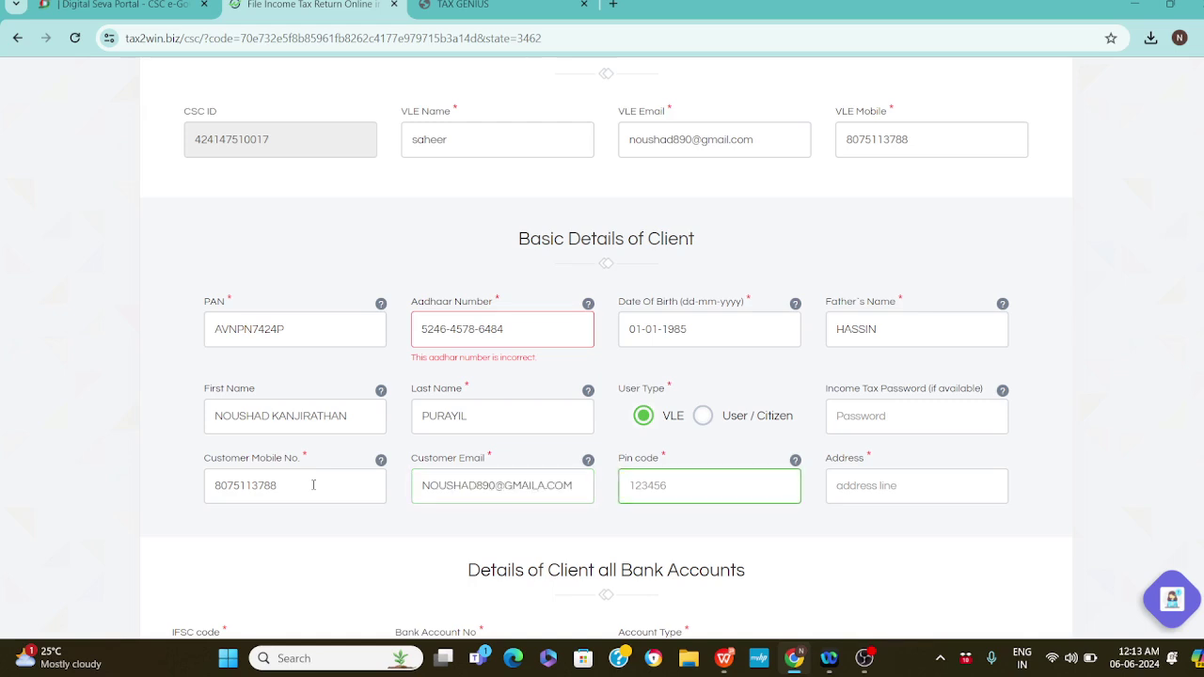
Enter a valid PIN code and the client's address line
text(67300)
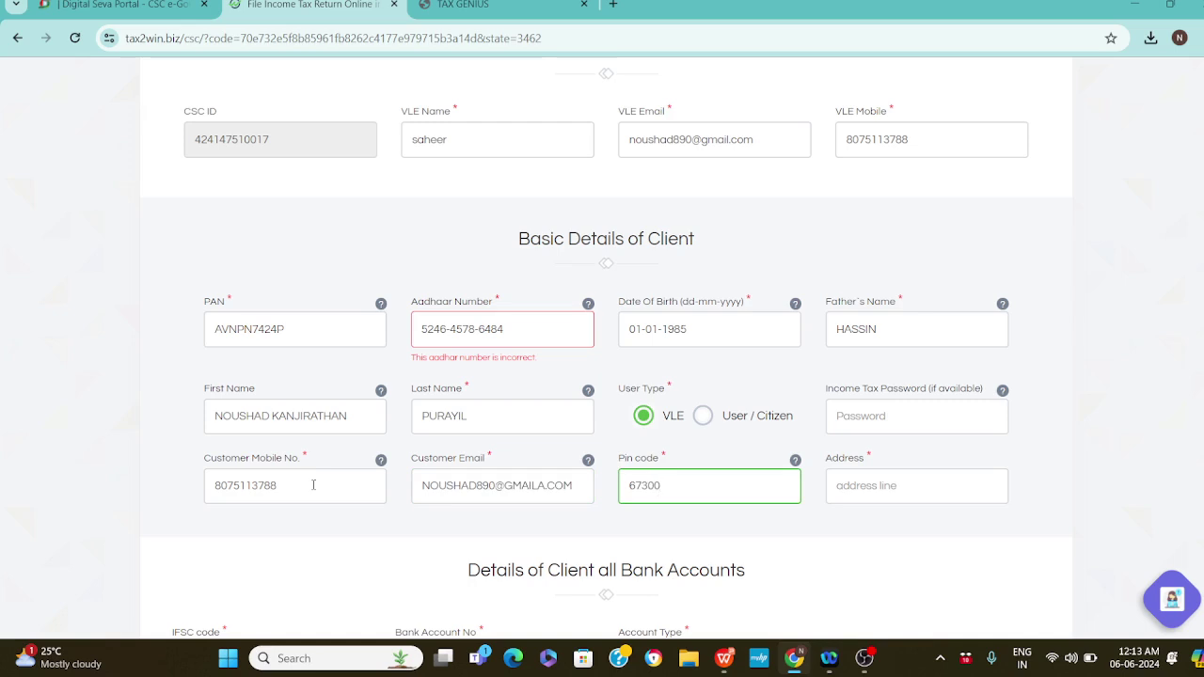
key(BackSpace)
key(BackSpace)
text(364)
key(Tab)
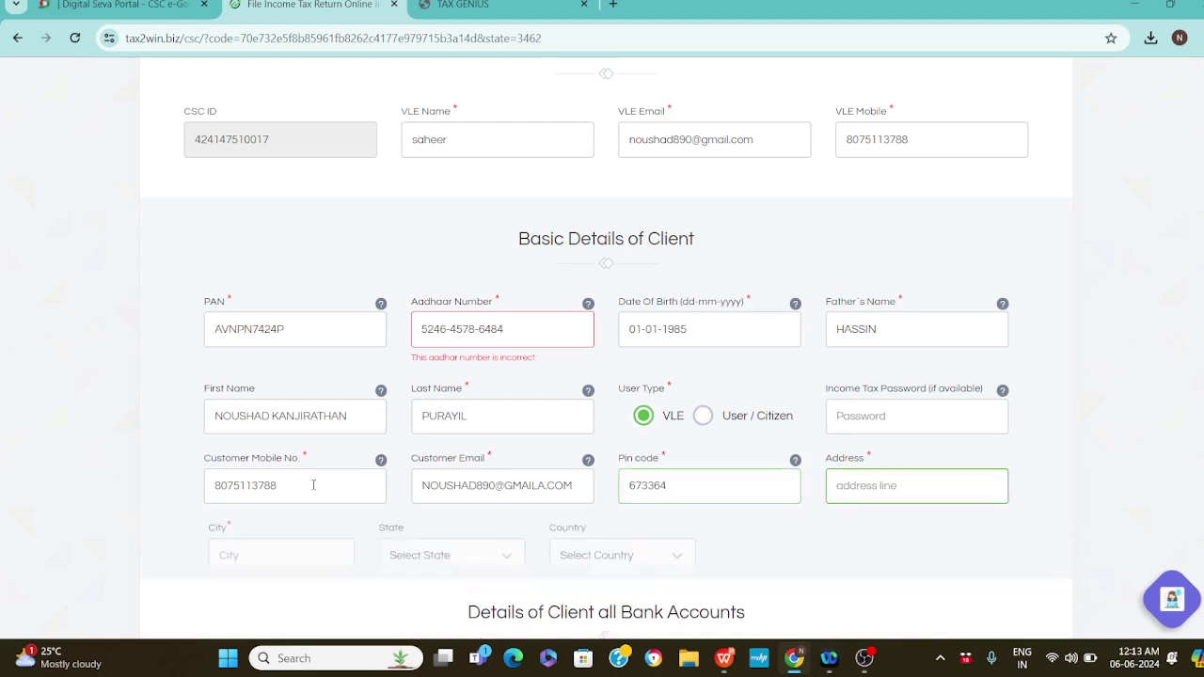
double_click(684, 495)
text(67364)
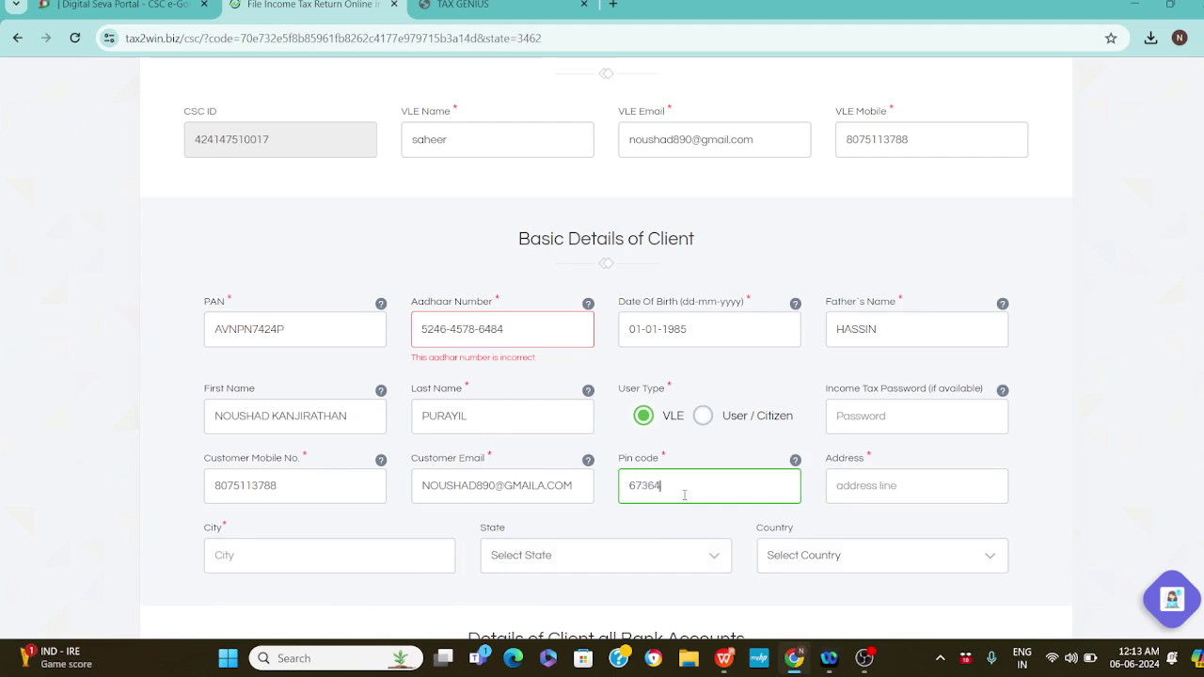
text(0)
key(Tab)
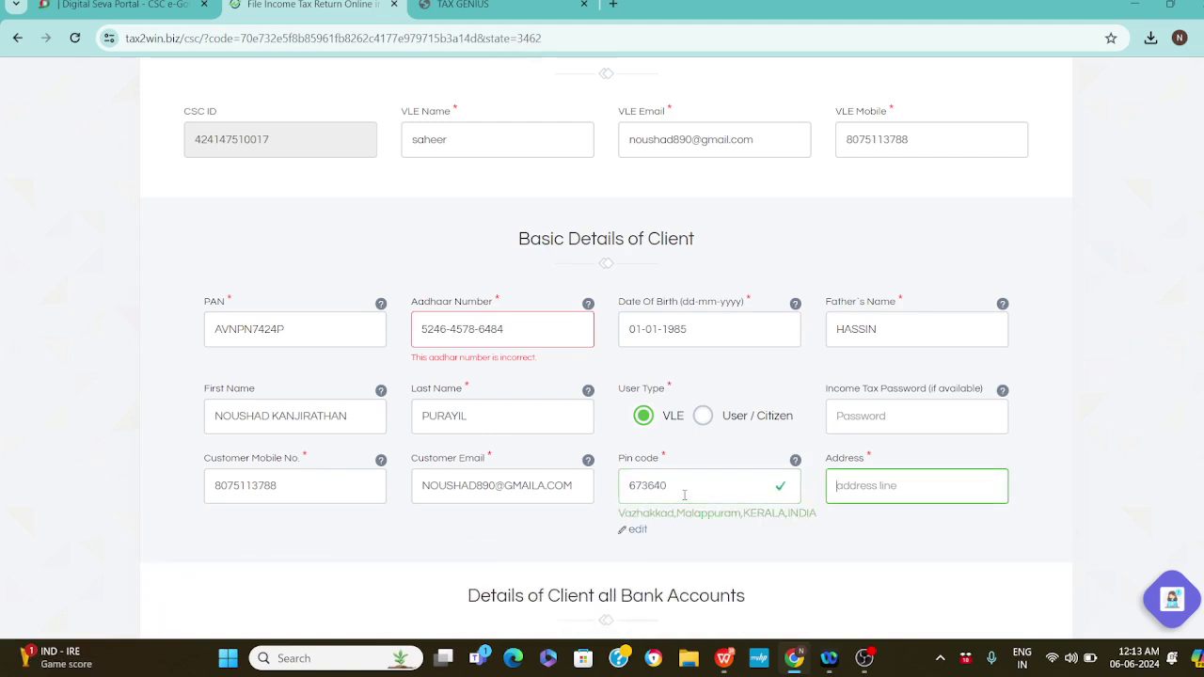
text(KANDJRHAJHD HJAHDJ C)
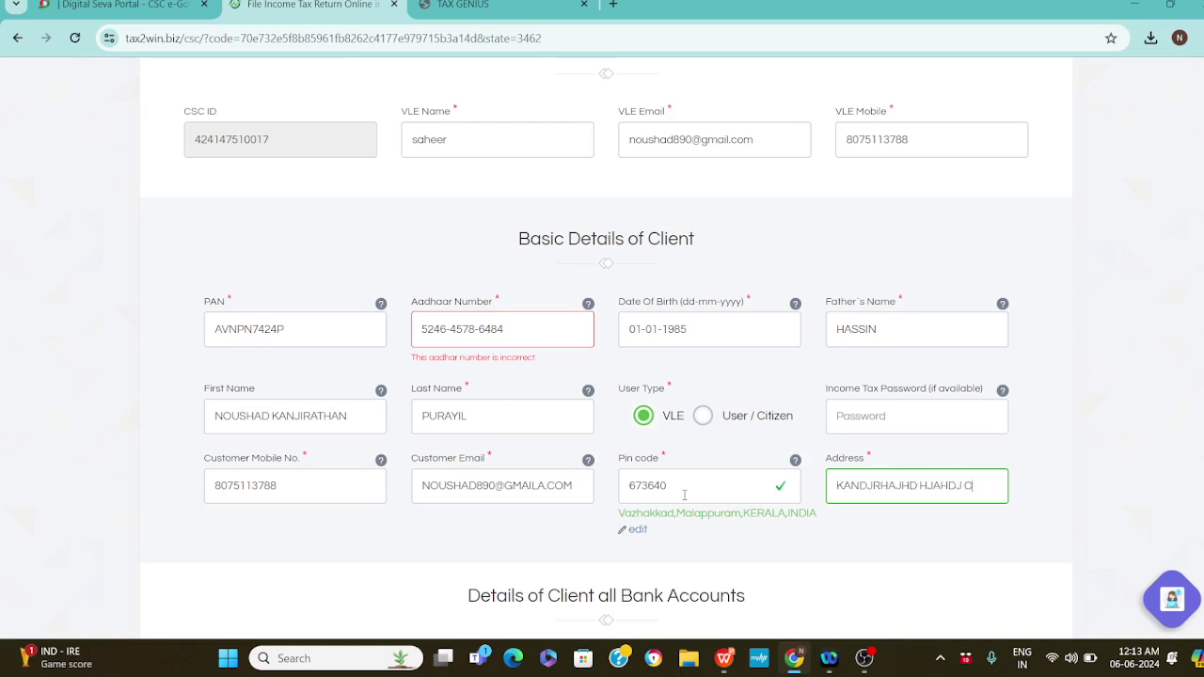
text(J)
key(Tab)
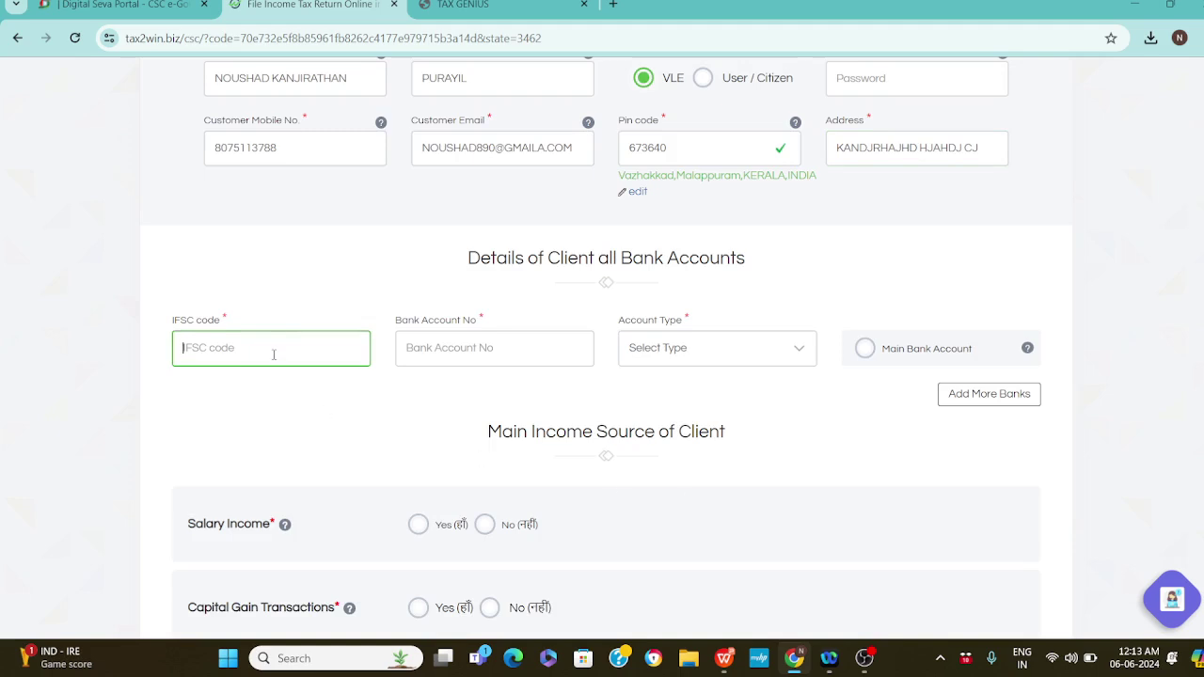
Add a Saving bank account with IFSC SBIN007033 and its account number, marked as main account
text(I)
text(FS)
key(BackSpace)
key(BackSpace)
key(BackSpace)
text(SBIN007033)
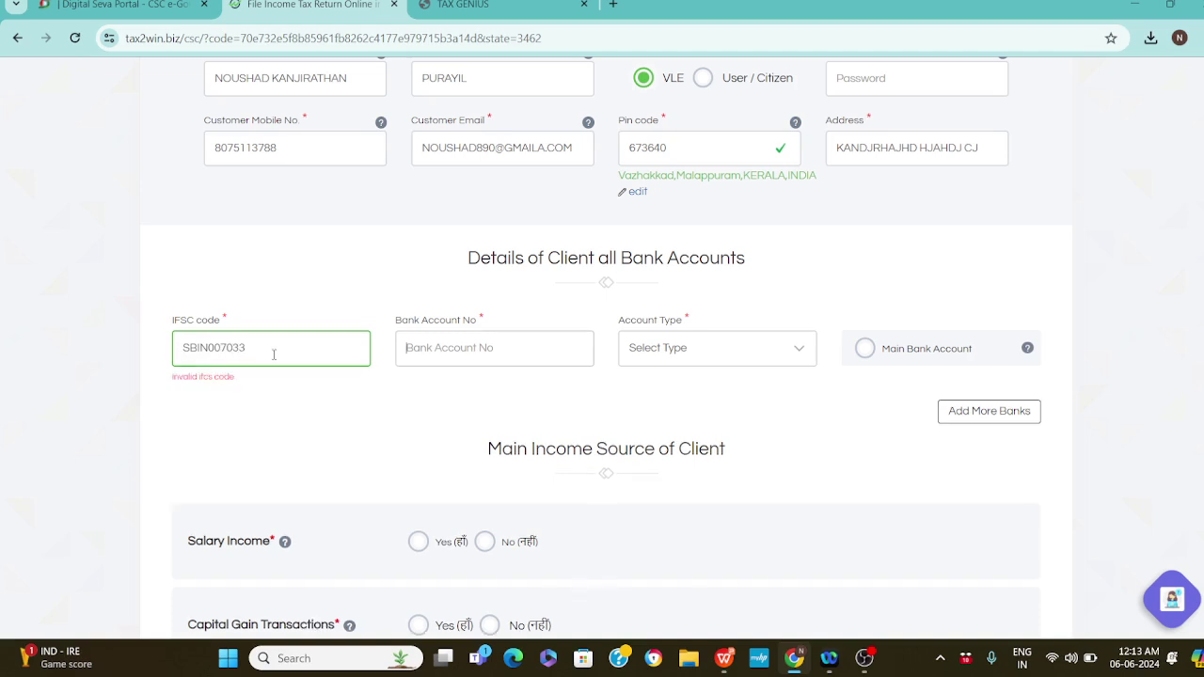
key(Tab)
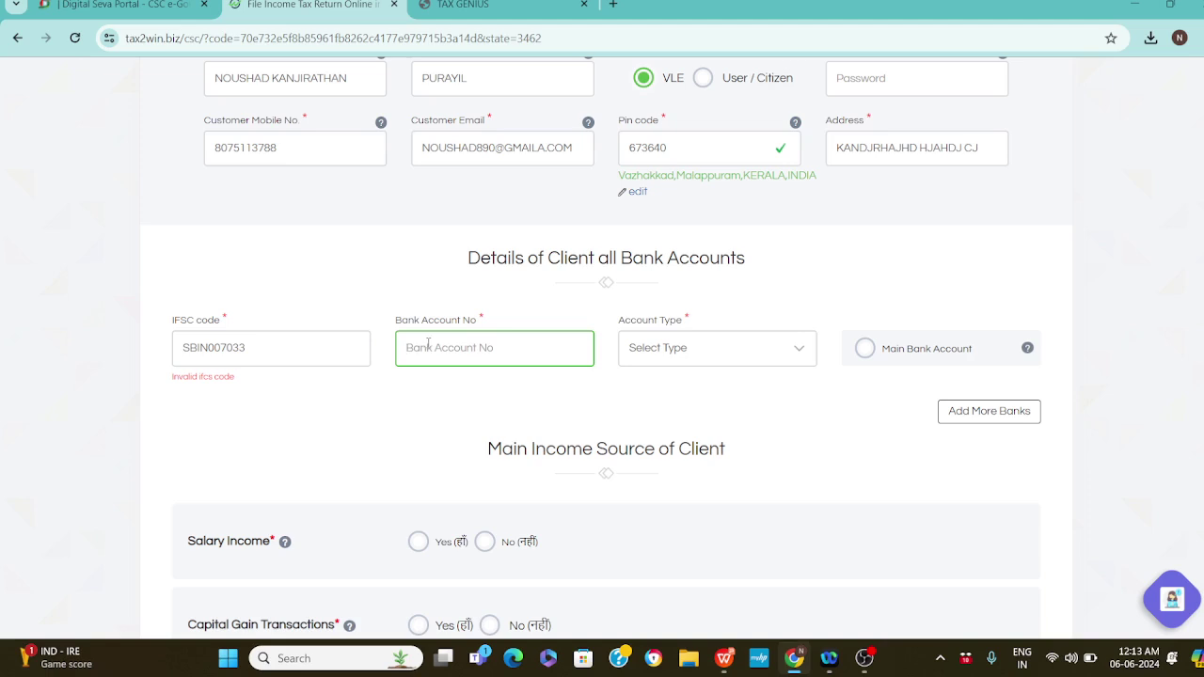
key(Tab)
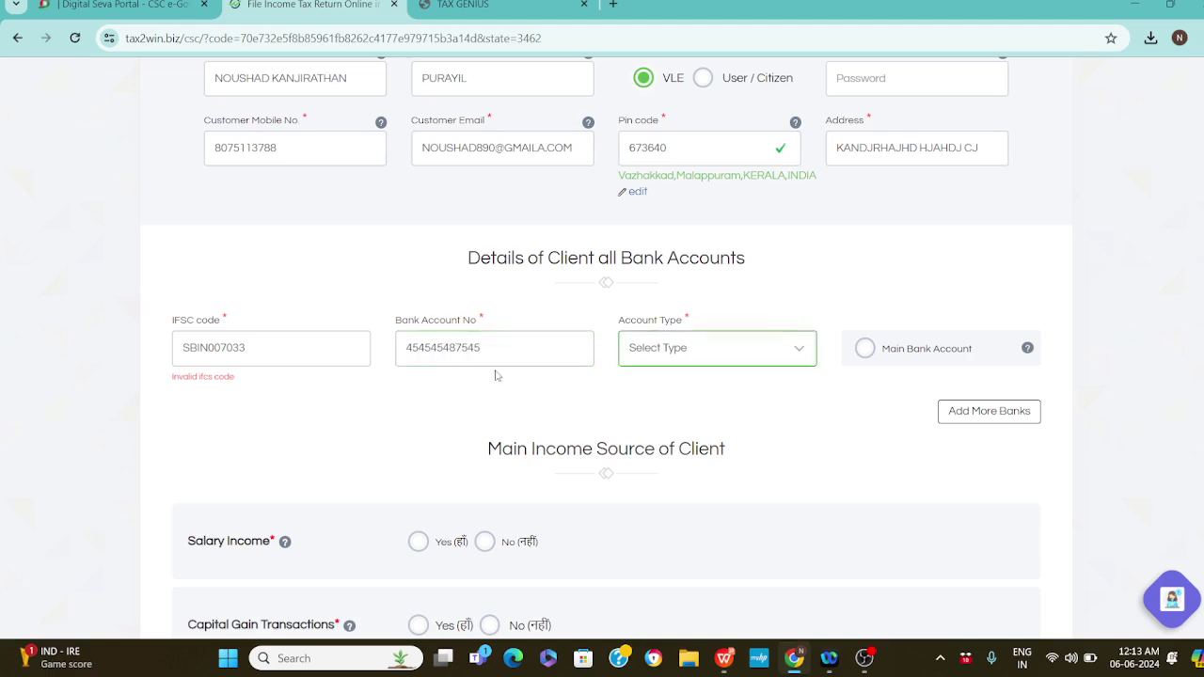
click(687, 359)
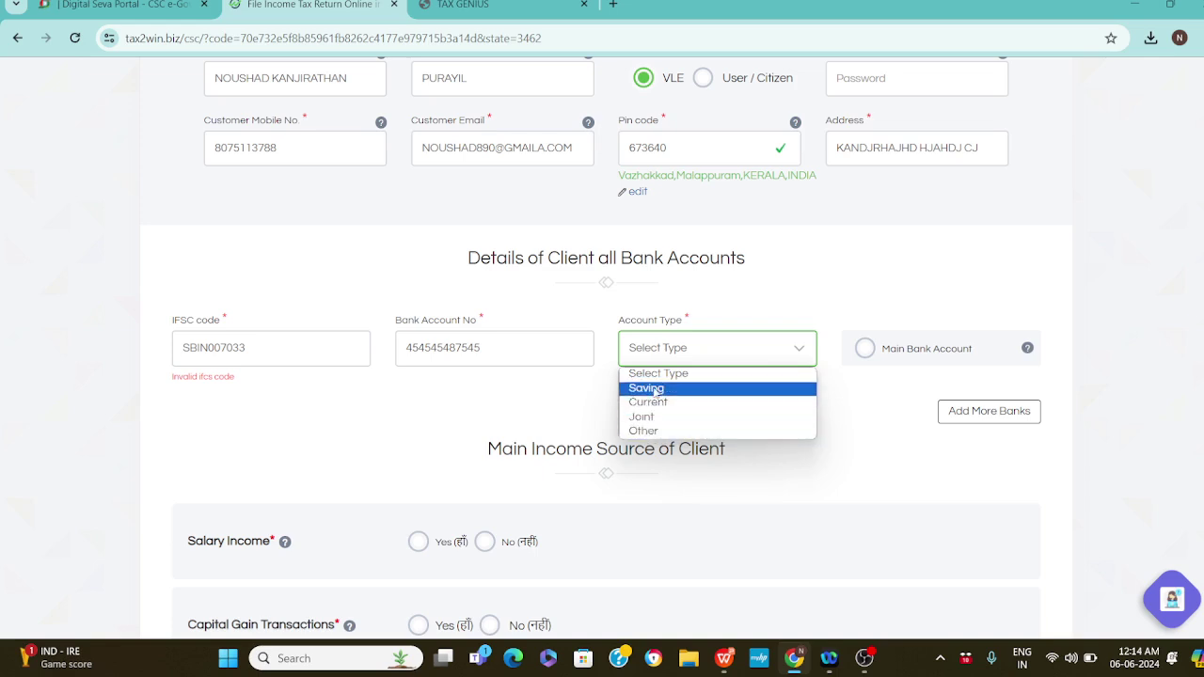
click(656, 389)
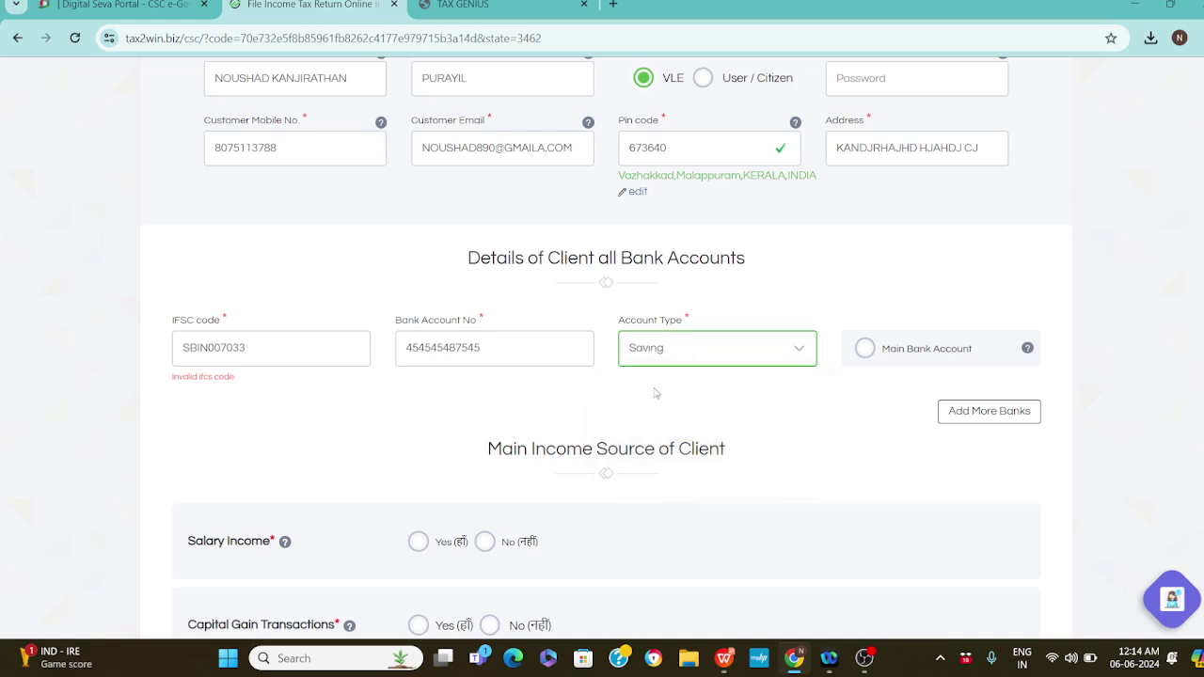
click(867, 349)
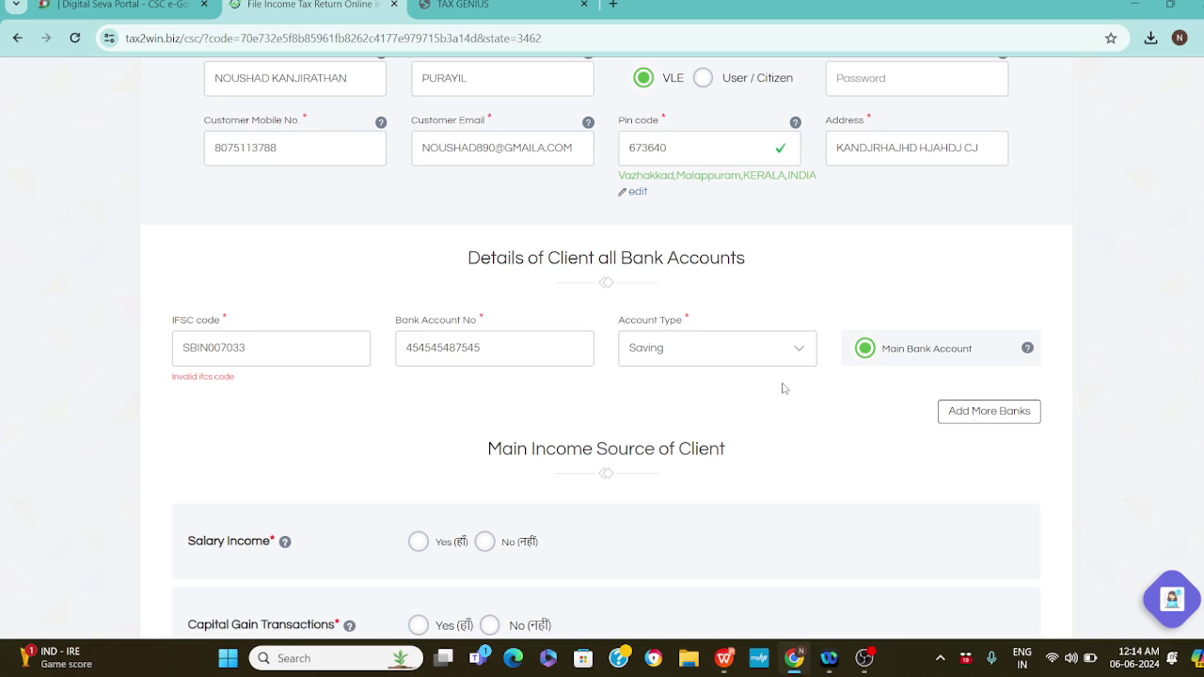
Answer No for salary, capital gains and house property; Yes for business income under 20 lakh sales
scroll(607, 348, down, 3)
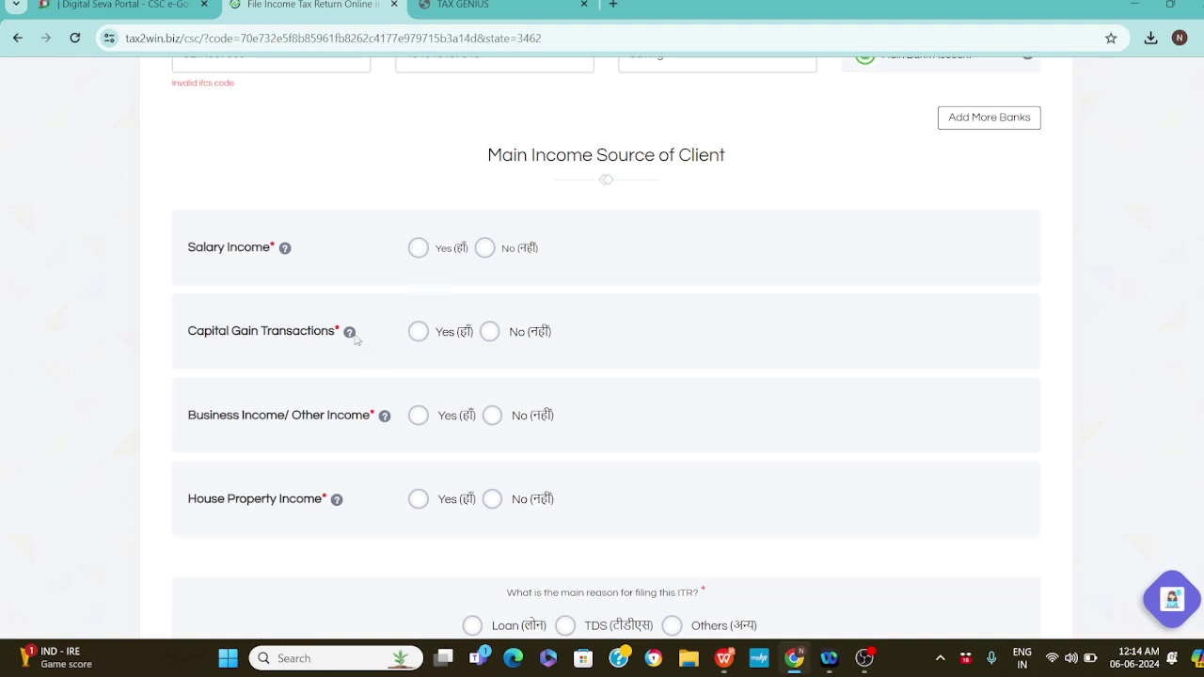
mouse_move(349, 332)
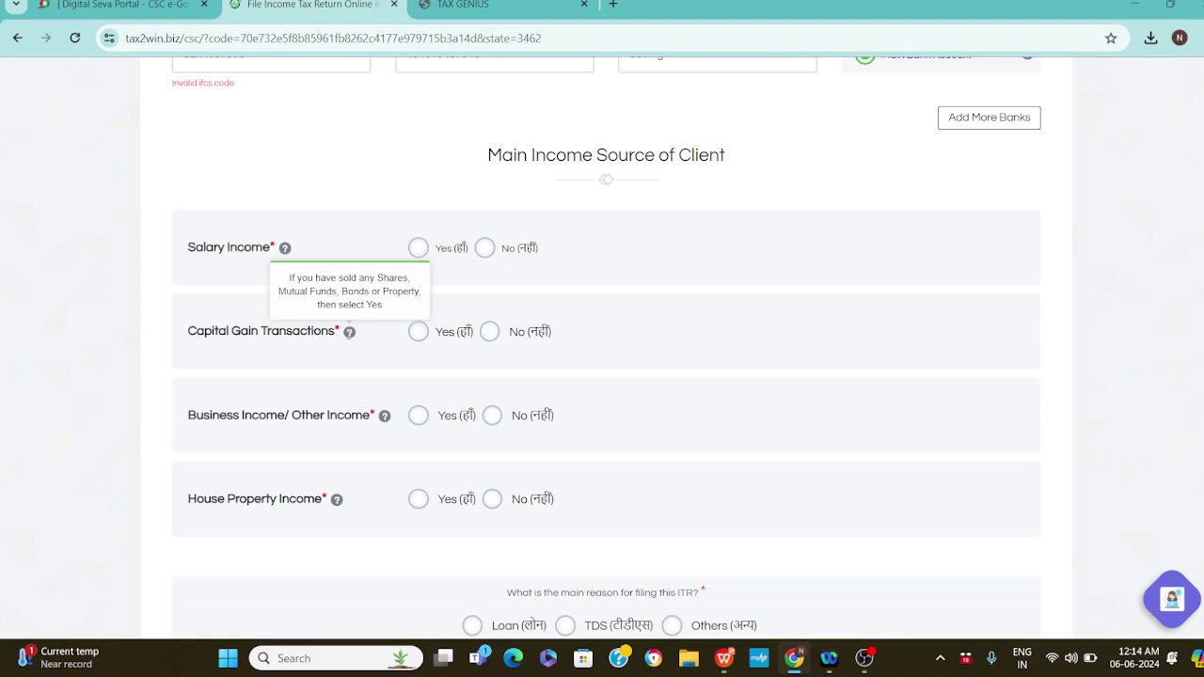
click(490, 331)
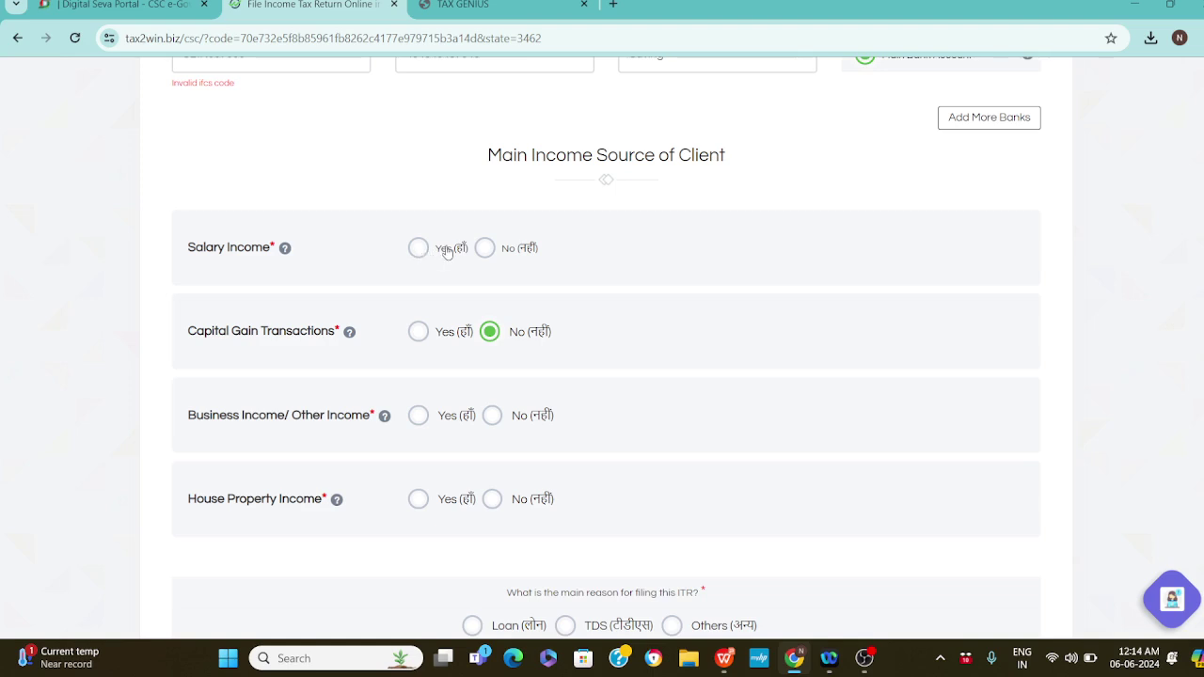
click(483, 250)
click(417, 421)
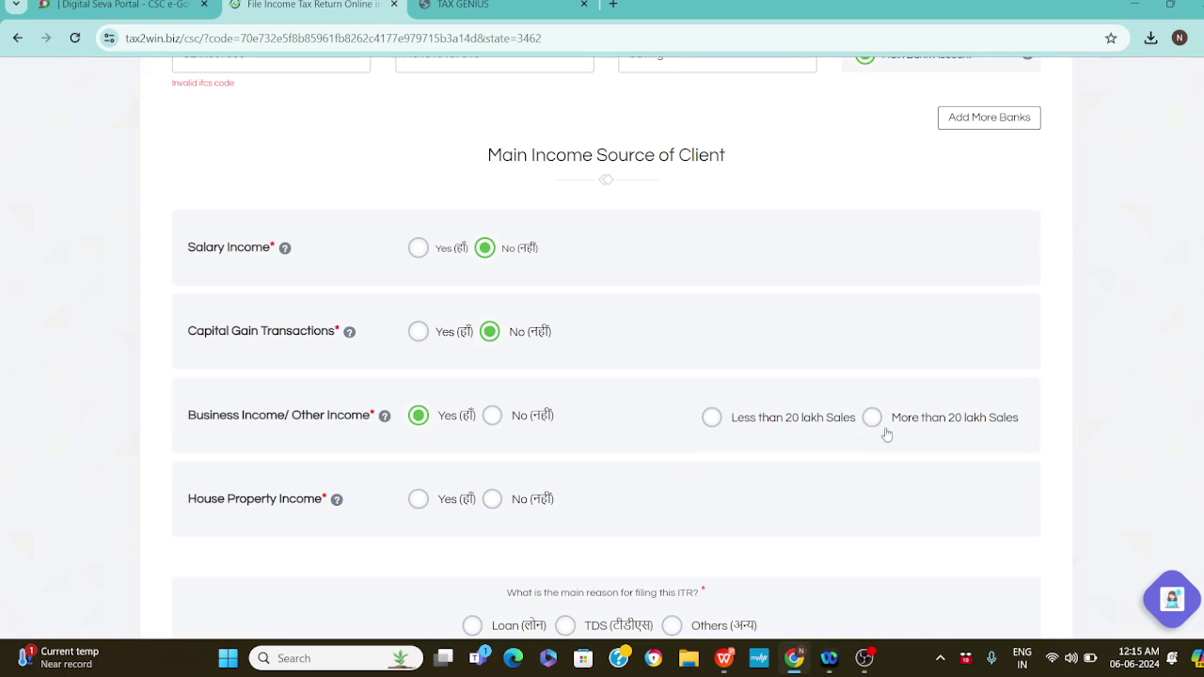
click(712, 420)
click(493, 500)
Pick TDS under 'What is the main reason for filing this ITR?'
scroll(605, 348, down, 3)
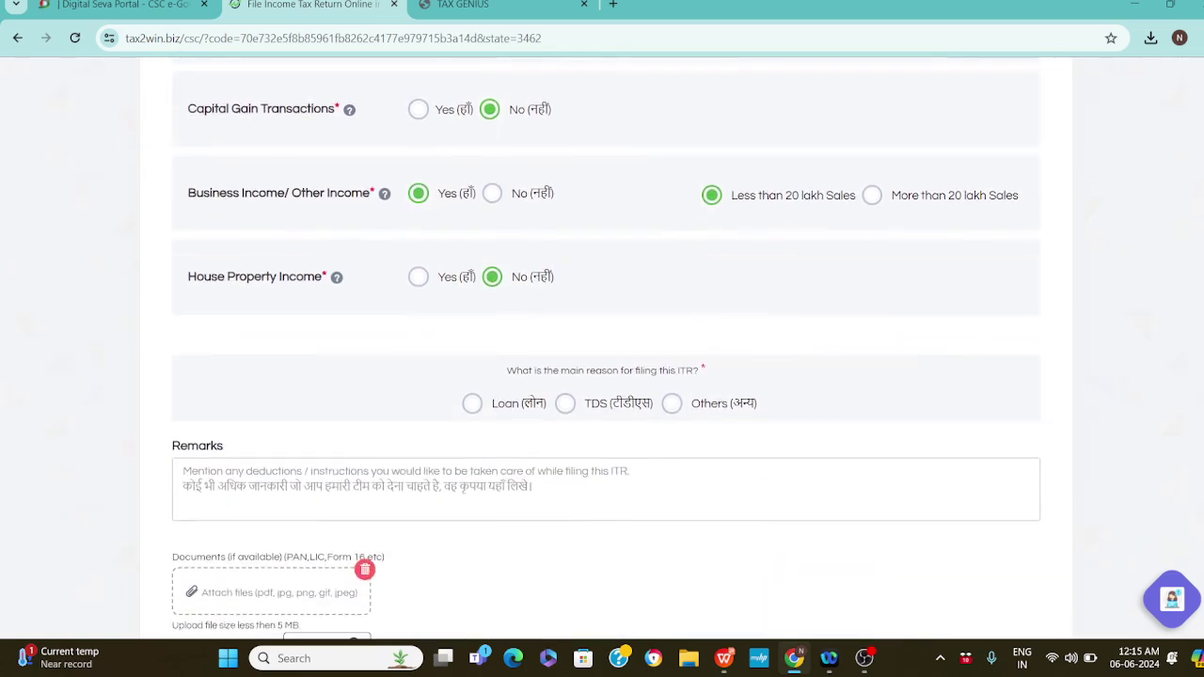
drag(508, 371, 712, 374)
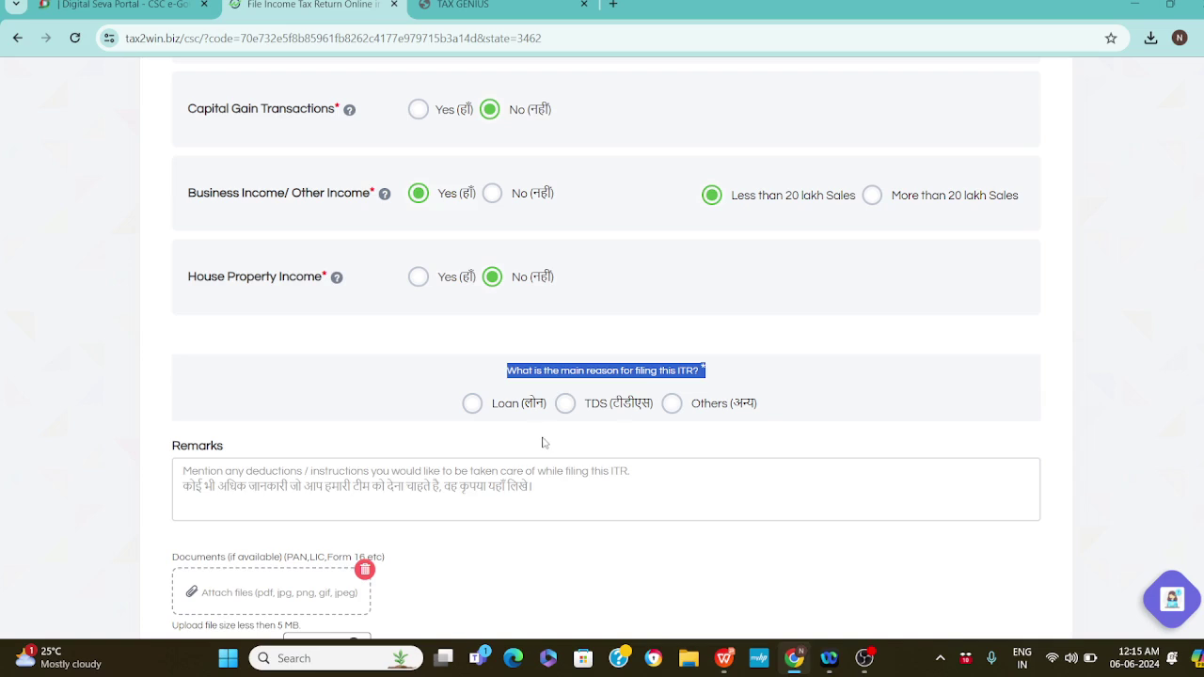
click(565, 404)
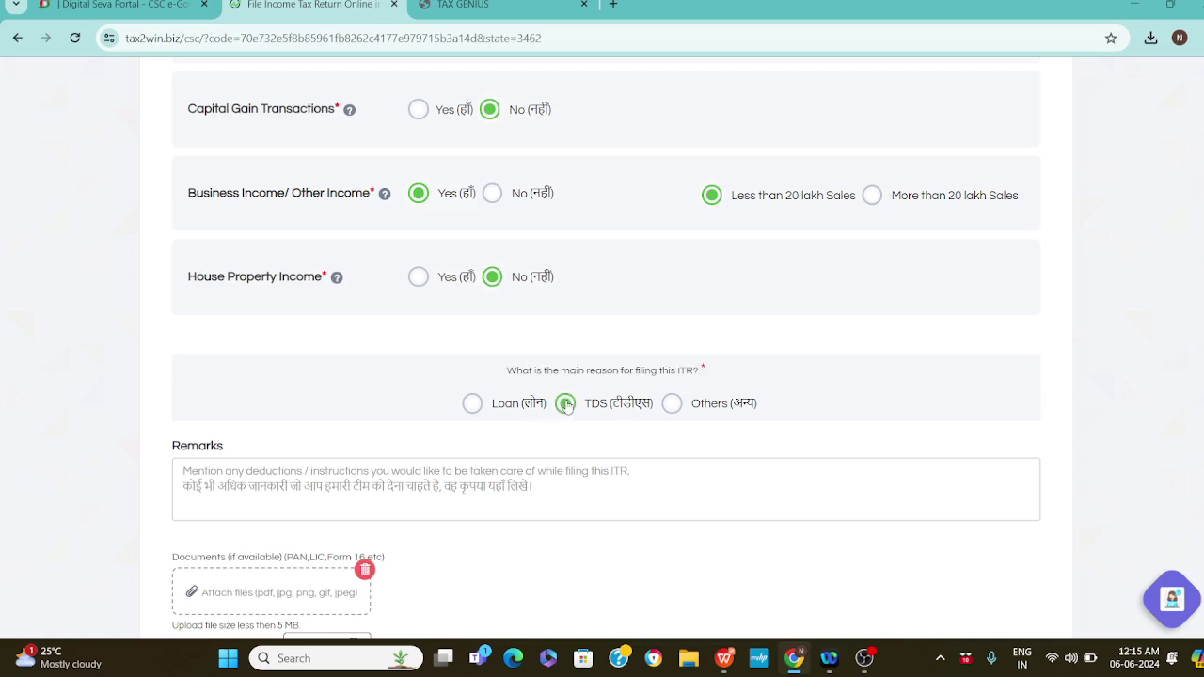
scroll(565, 403, down, 3)
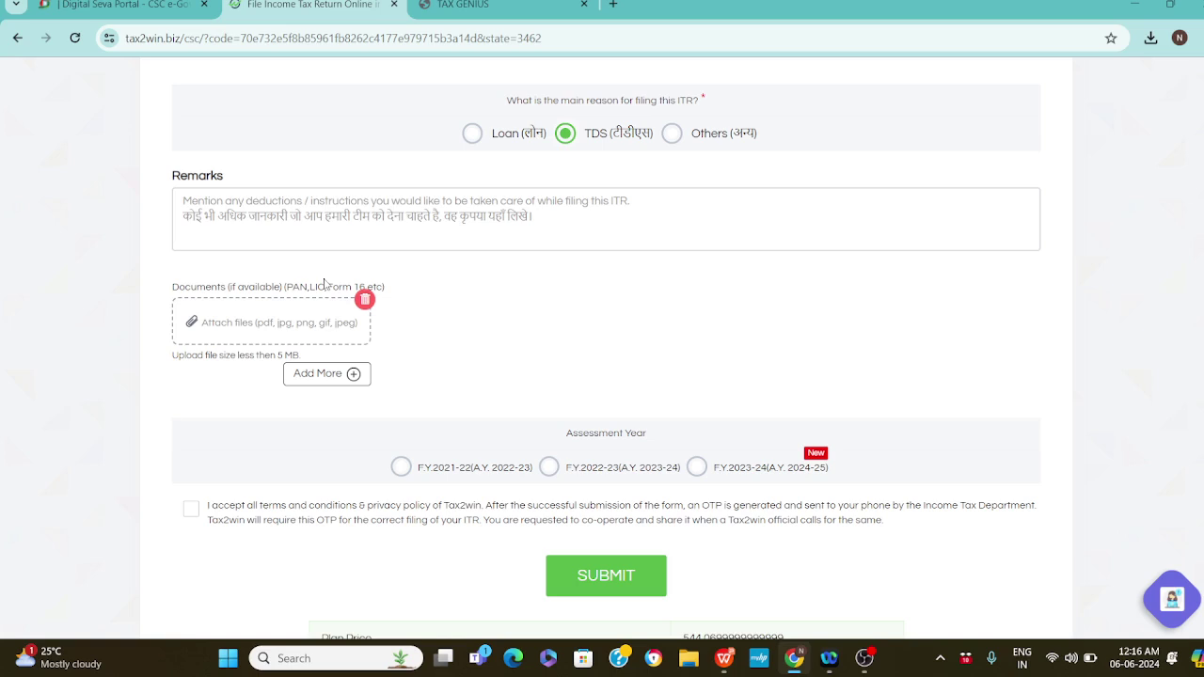
Add two more upload slots, select F.Y.2023-24 (A.Y. 2024-25) and tick the terms checkbox
click(310, 377)
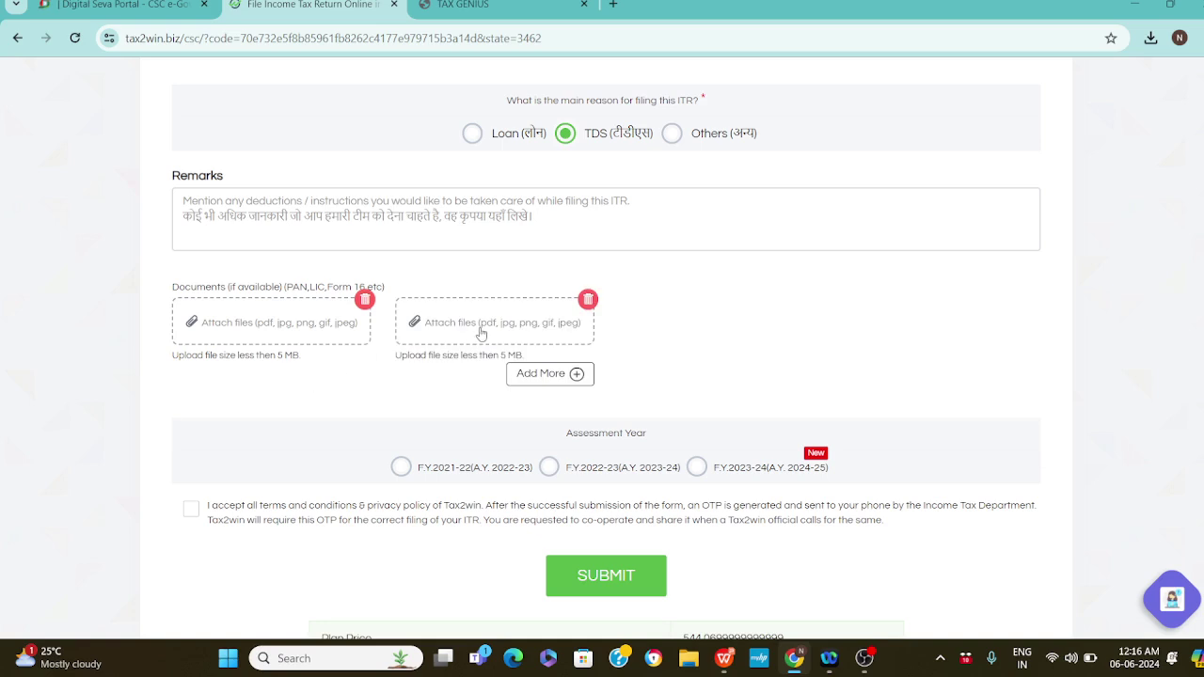
click(543, 377)
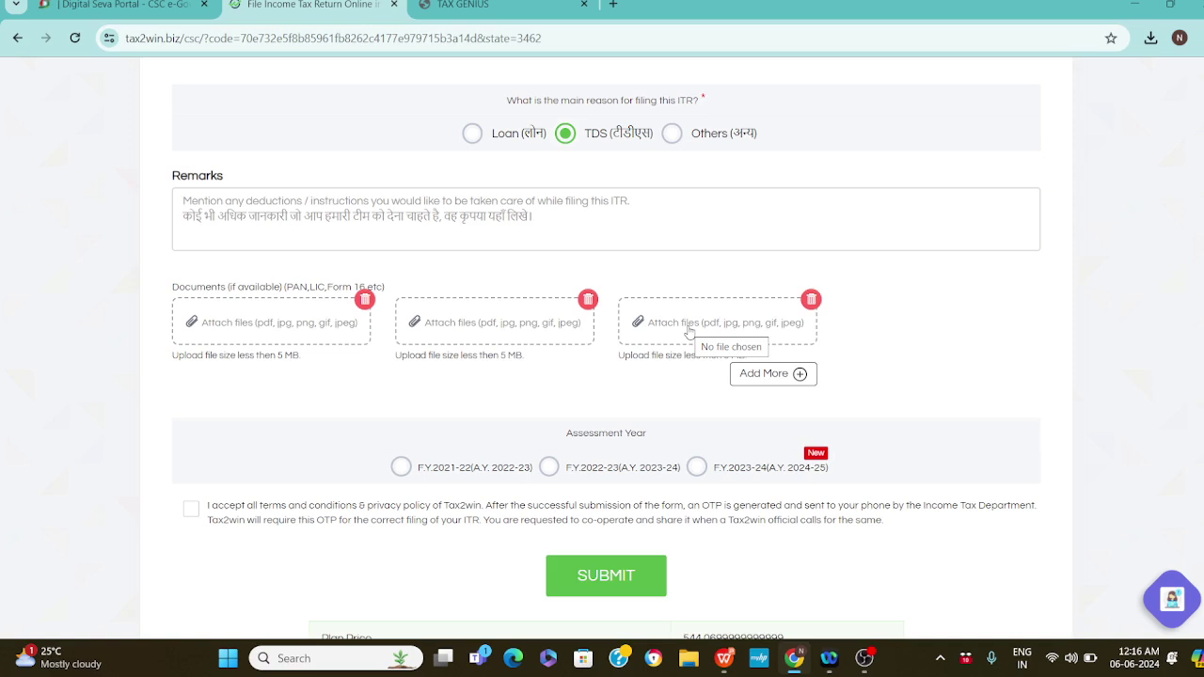
triple_click(585, 441)
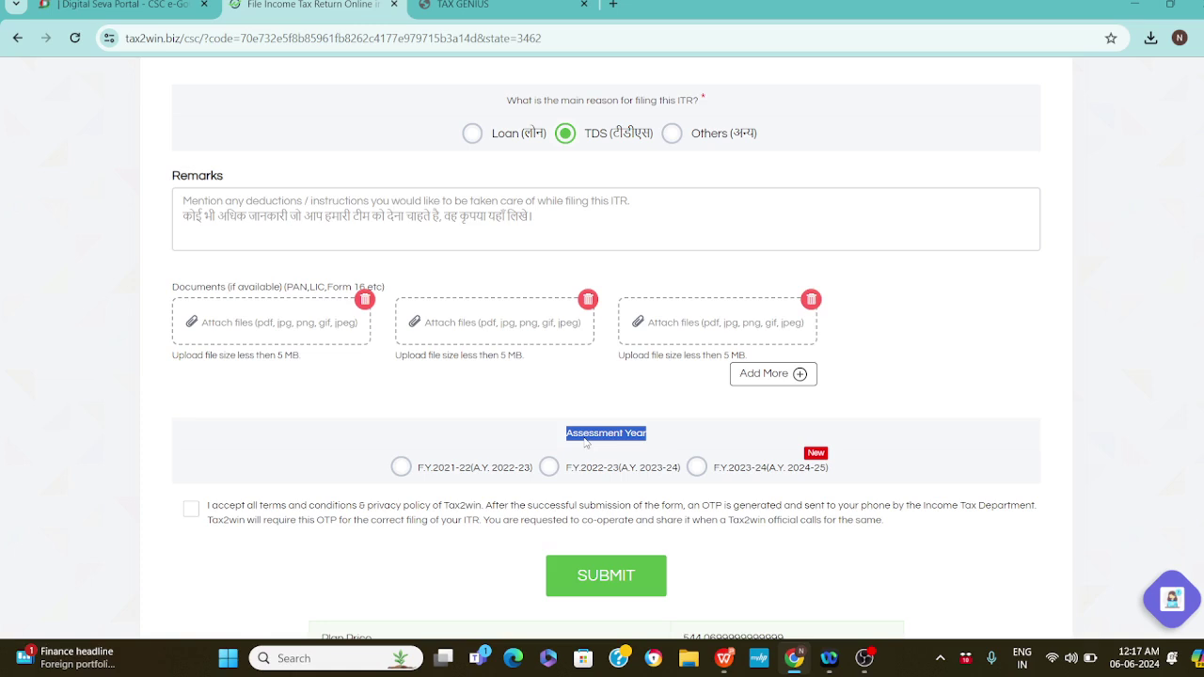
click(697, 469)
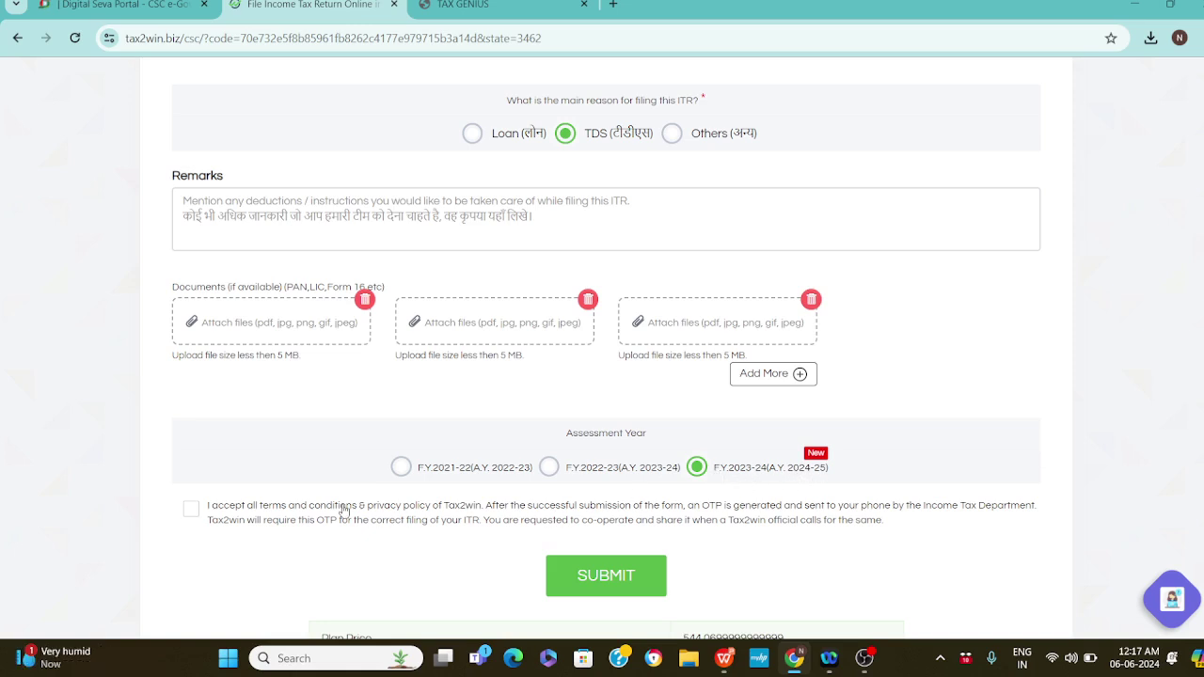
click(192, 511)
Run the ITR process slide show from the current slide up to the six-step eFiler slide
click(726, 660)
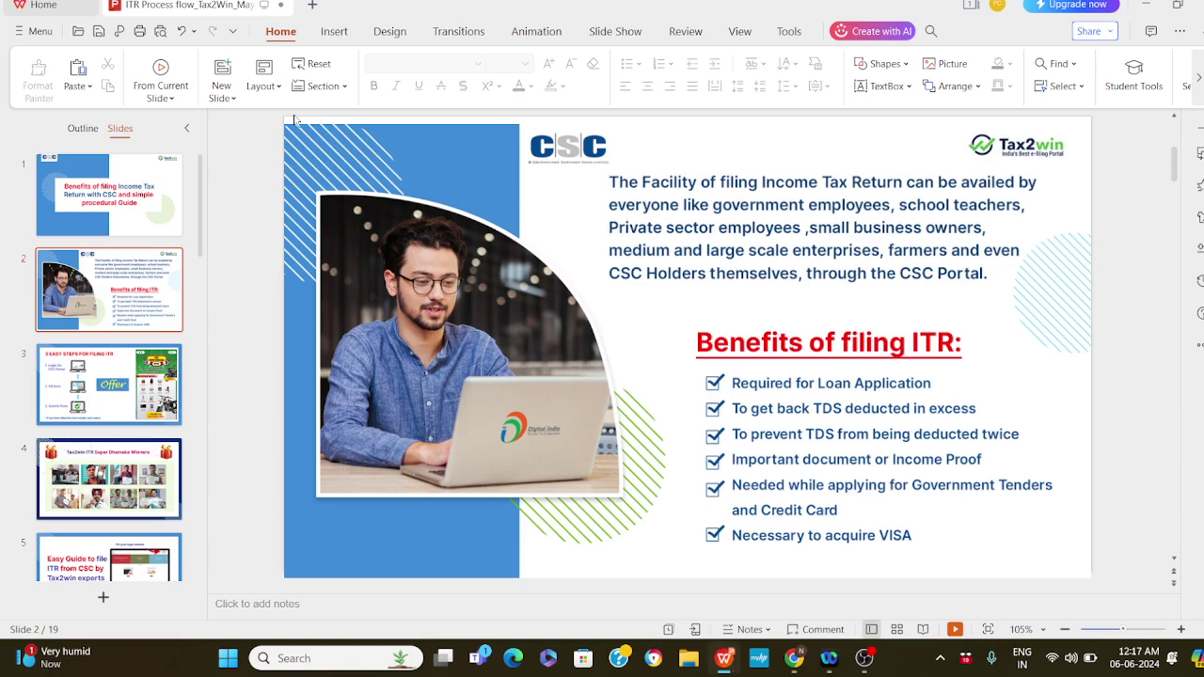
click(160, 75)
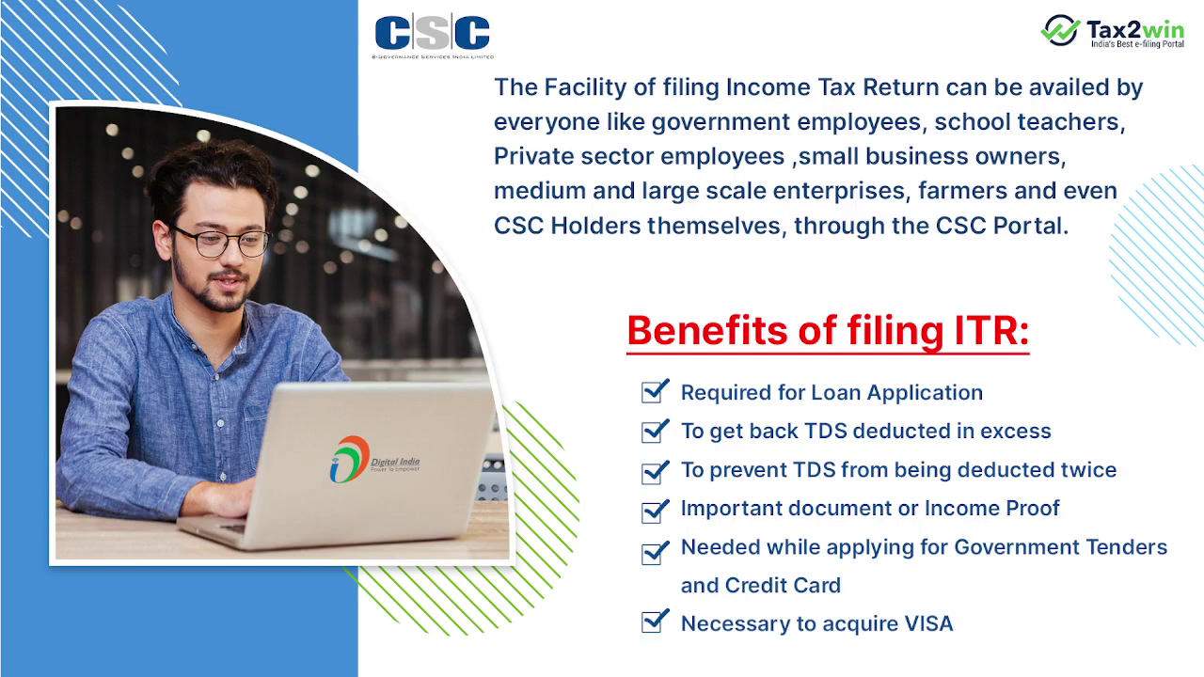
key(Right)
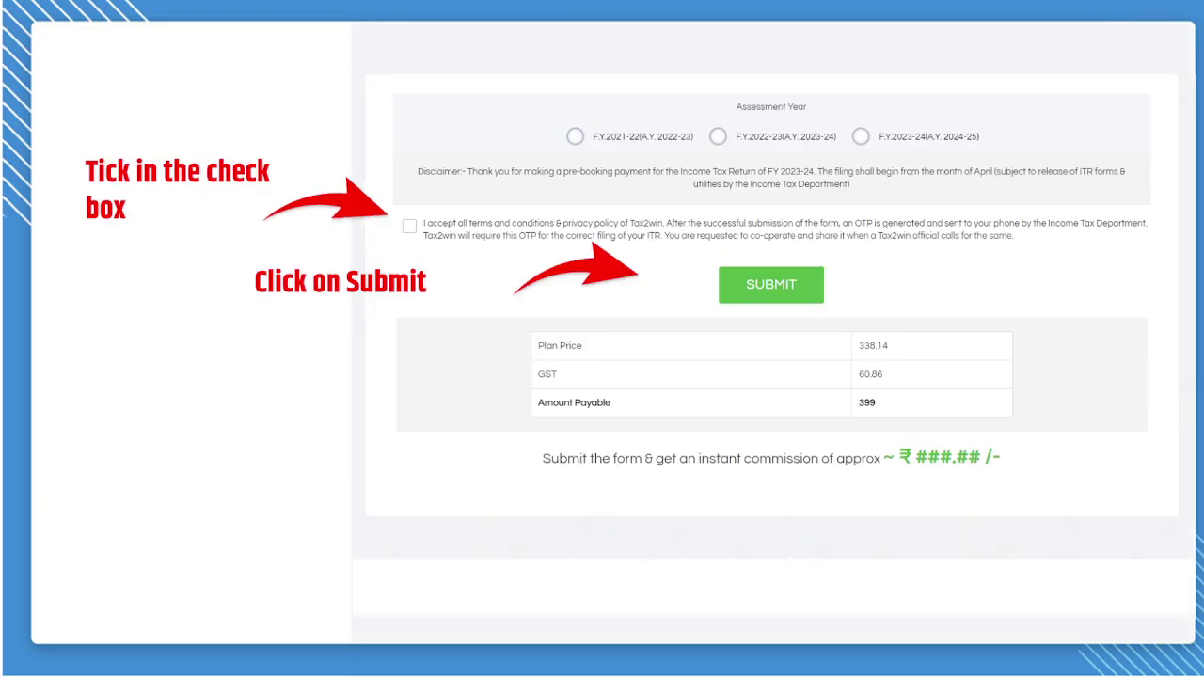
key(Right)
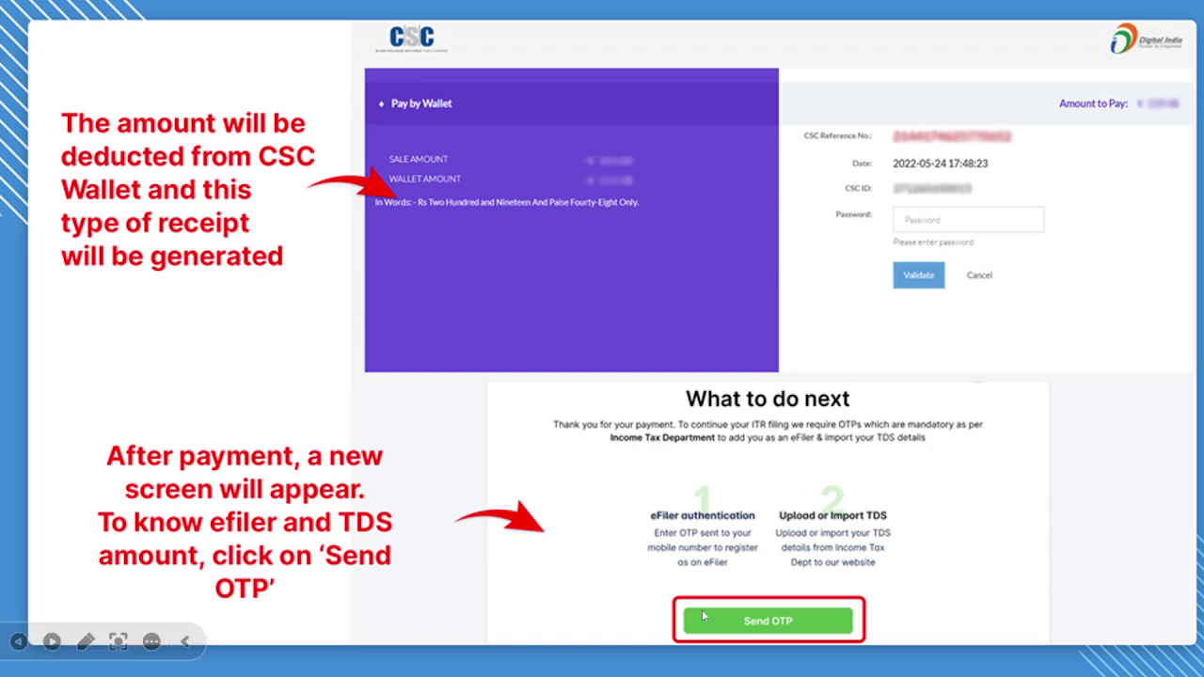
click(754, 627)
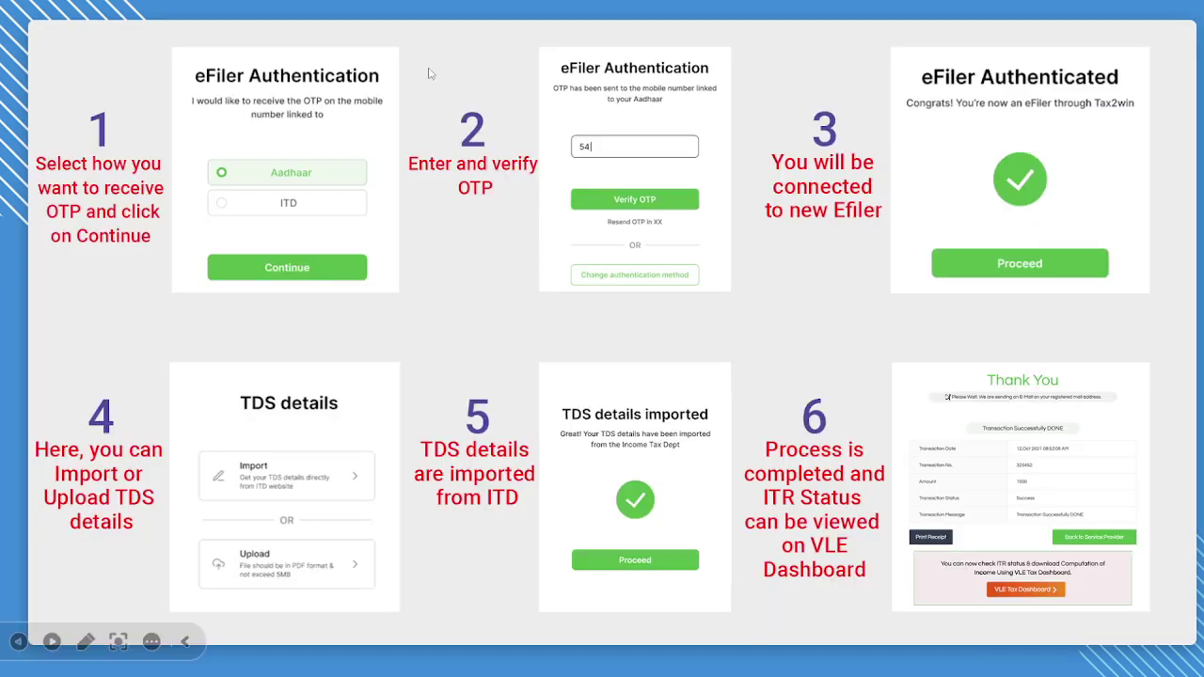